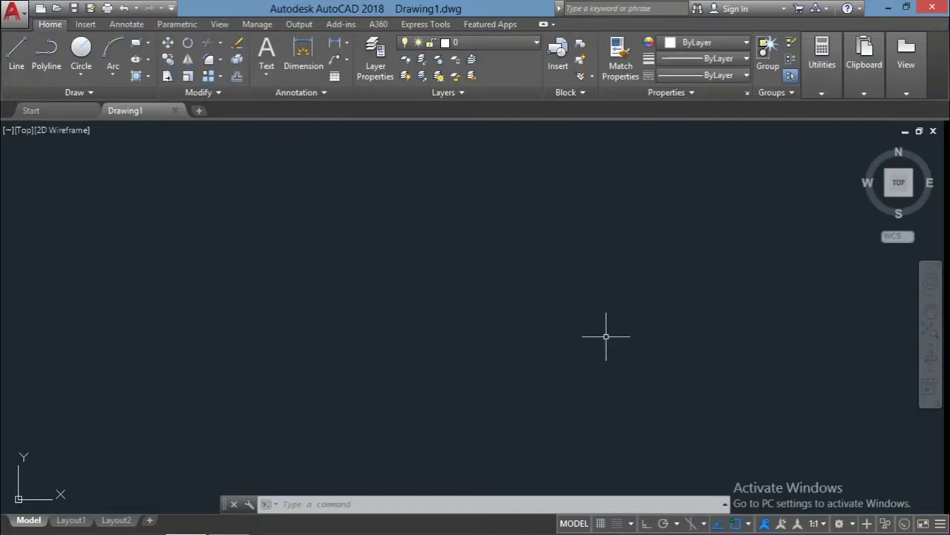
Step: Draw a radius 12 circle, then a radius 2.5 bore circle on the same centre
{"action": "key", "text": "Return"}
{"action": "left_click", "coordinate": [434, 274]}
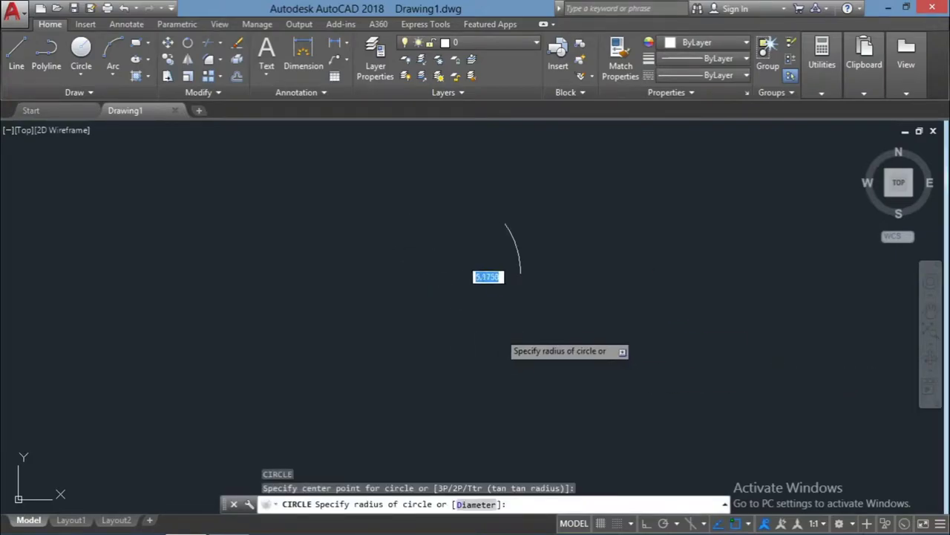
{"action": "type", "text": "12"}
{"action": "key", "text": "Return"}
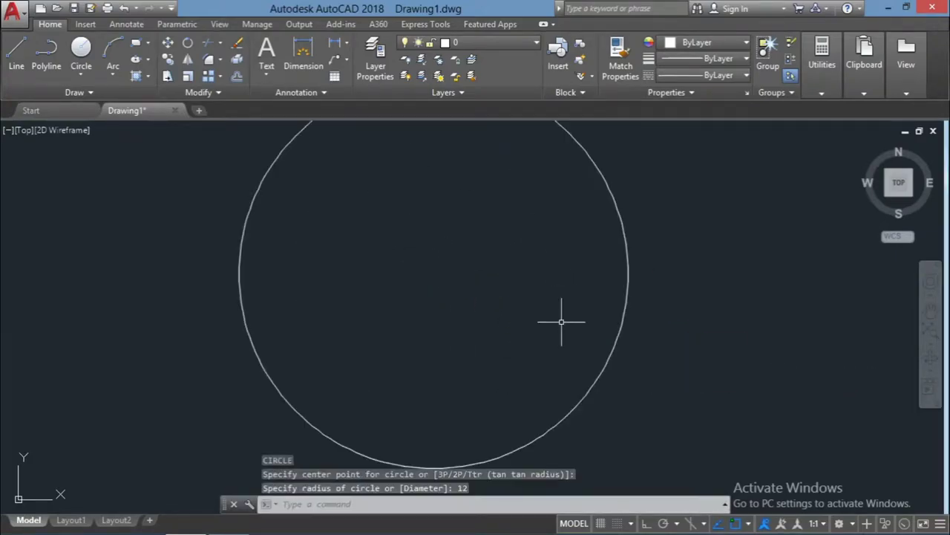
{"action": "scroll", "coordinate": [562, 323], "scroll_direction": "down", "scroll_amount": 2}
{"action": "key", "text": "Return"}
{"action": "left_click", "coordinate": [482, 291]}
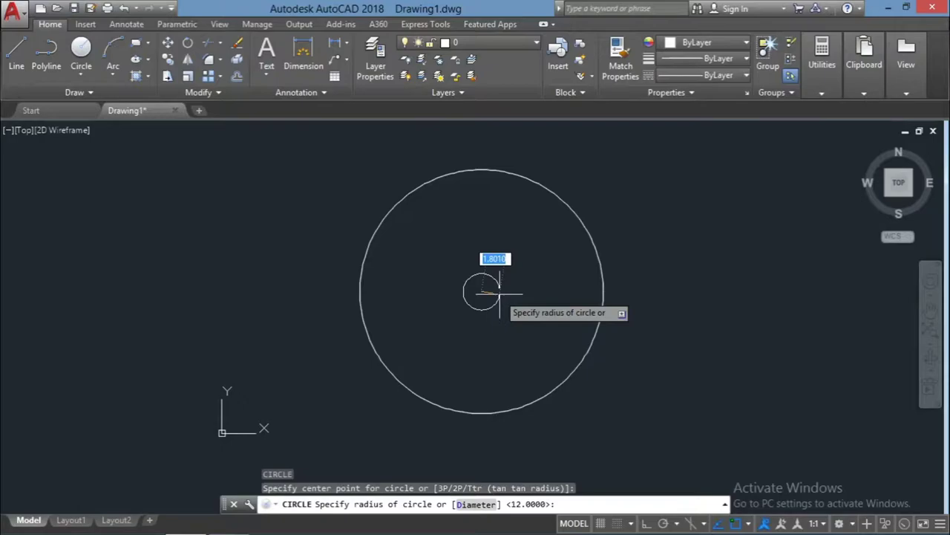
{"action": "key", "text": "Return"}
{"action": "type", "text": "c"}
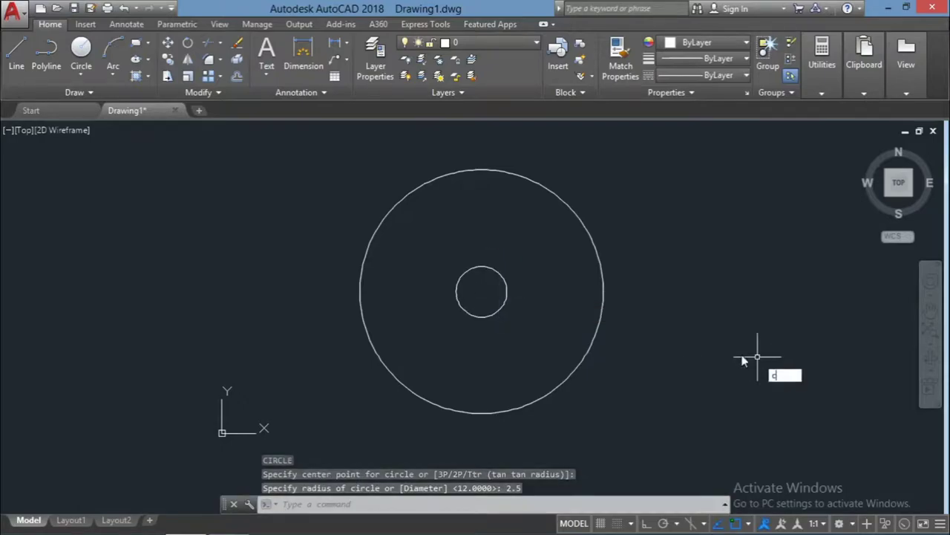
Step: Add a radius 6.5 circle concentric with the first two
{"action": "key", "text": "Return"}
{"action": "left_click", "coordinate": [482, 291]}
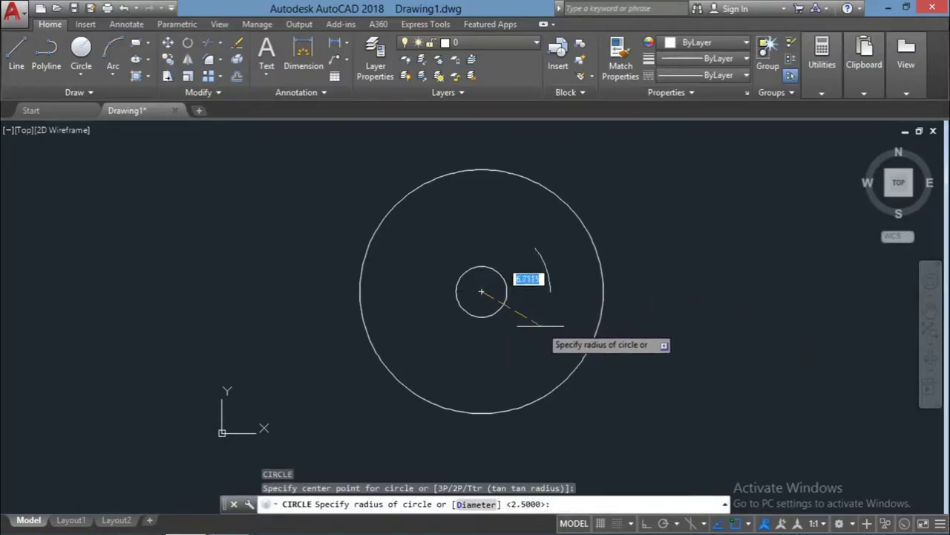
{"action": "type", "text": "6.5"}
{"action": "key", "text": "Return"}
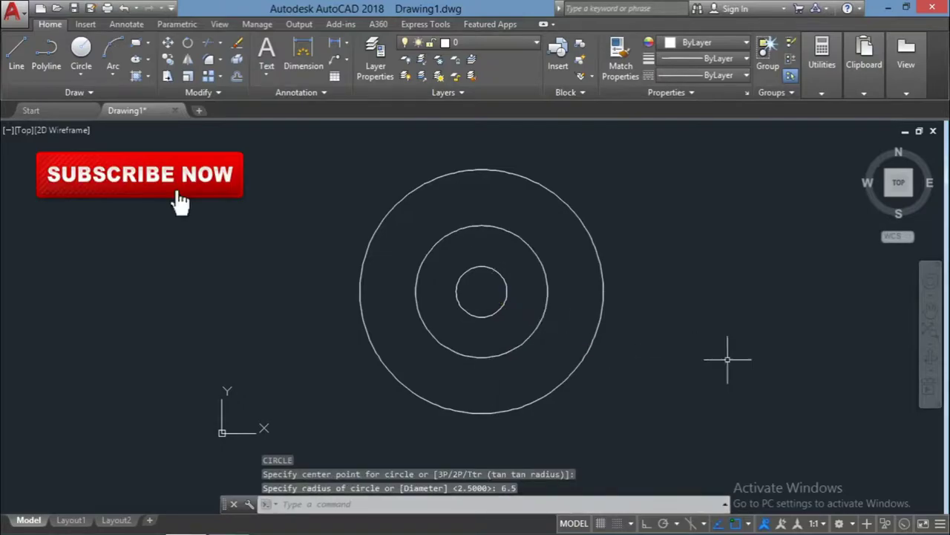
{"action": "key", "text": "Escape"}
{"action": "key", "text": "Escape"}
{"action": "type", "text": "c"}
{"action": "key", "text": "Return"}
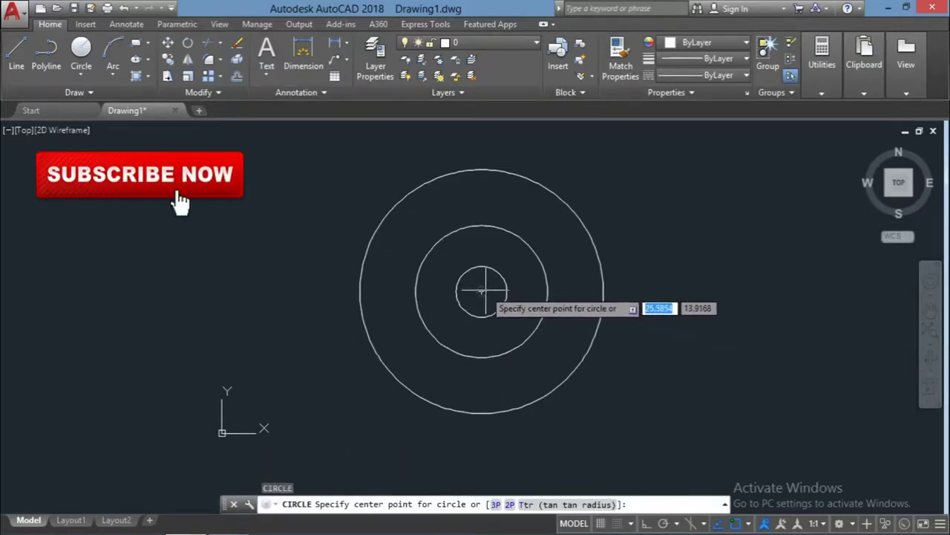
Step: Draw a radius 7 circle on the common centre
{"action": "left_click", "coordinate": [482, 292]}
{"action": "type", "text": "7"}
{"action": "key", "text": "Return"}
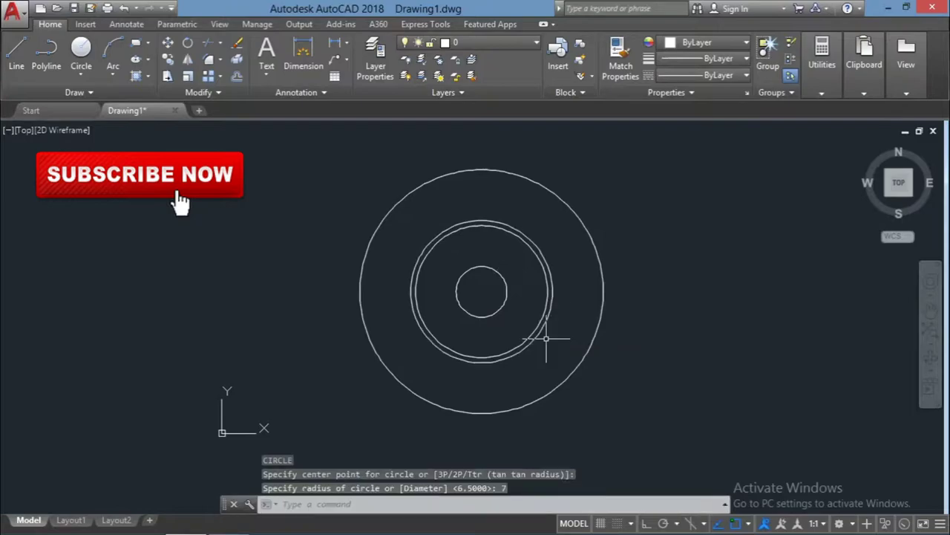
{"action": "key", "text": "Escape"}
{"action": "key", "text": "Escape"}
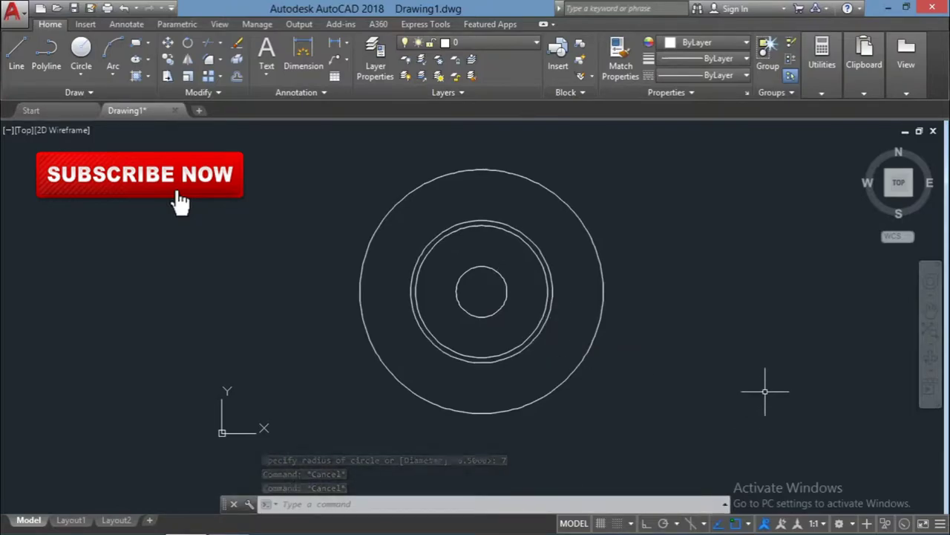
Step: Draw a 0.6-radius bolt hole directly above the bore
{"action": "type", "text": "c"}
{"action": "key", "text": "Return"}
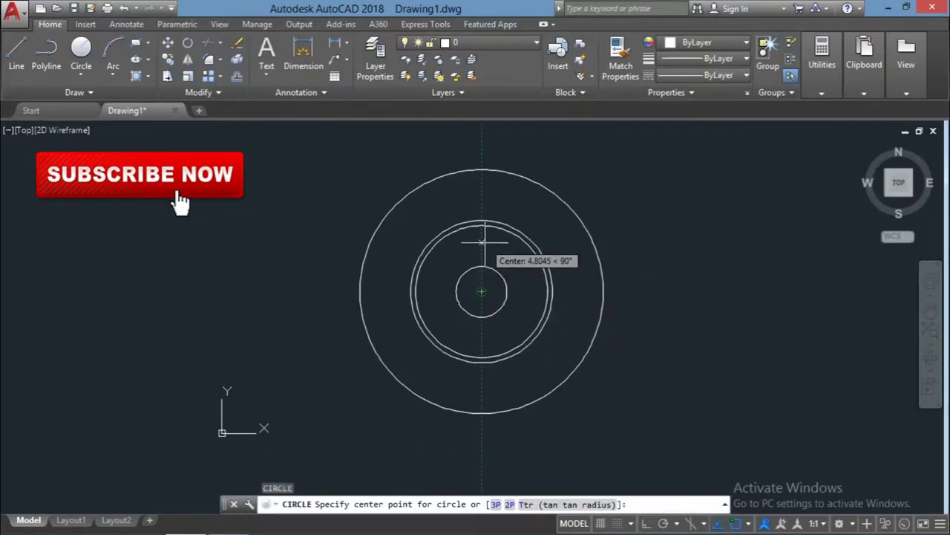
{"action": "left_click", "coordinate": [482, 244]}
{"action": "type", "text": "6"}
{"action": "key", "text": "Return"}
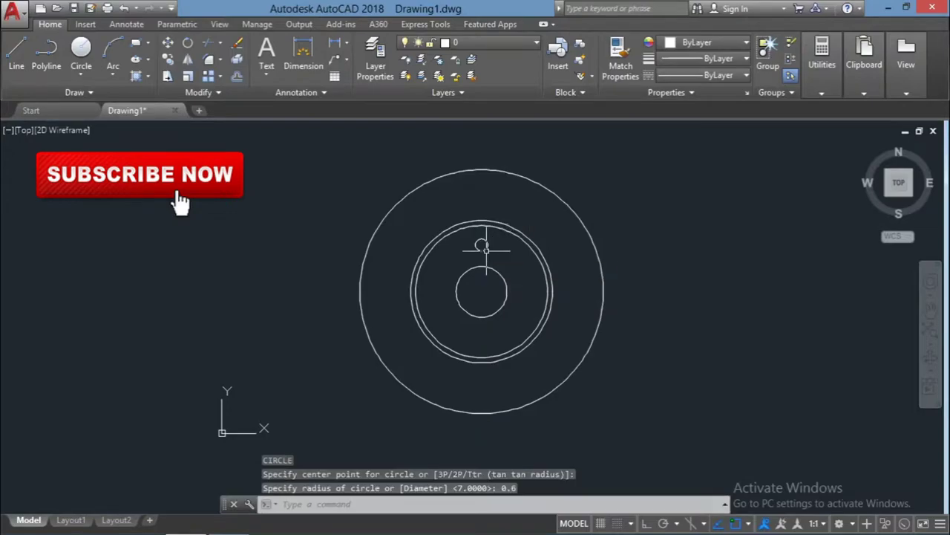
{"action": "key", "text": "Escape"}
Step: Polar-array the bolt hole into 5 copies around the bore centre
{"action": "left_click", "coordinate": [482, 245]}
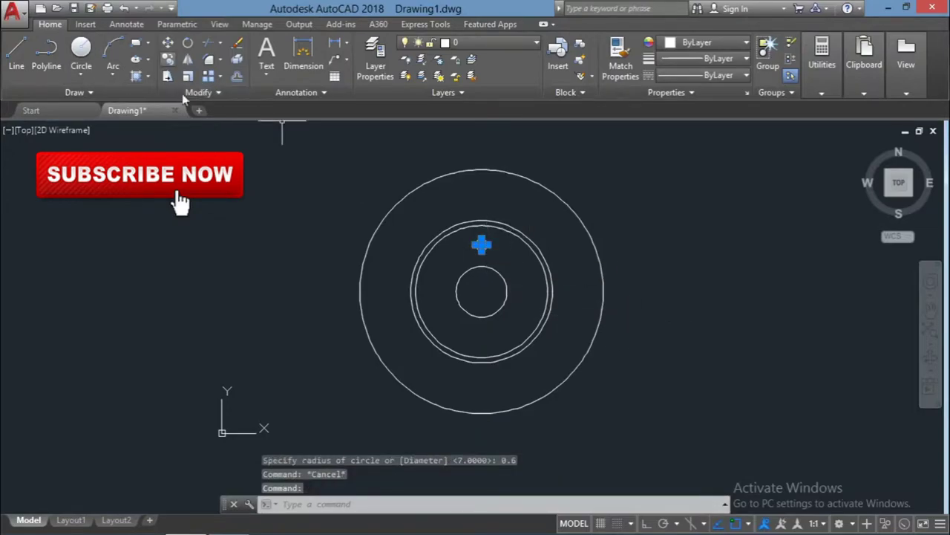
{"action": "type", "text": "ar"}
{"action": "key", "text": "Return"}
{"action": "key", "text": "Return"}
{"action": "left_click", "coordinate": [482, 291]}
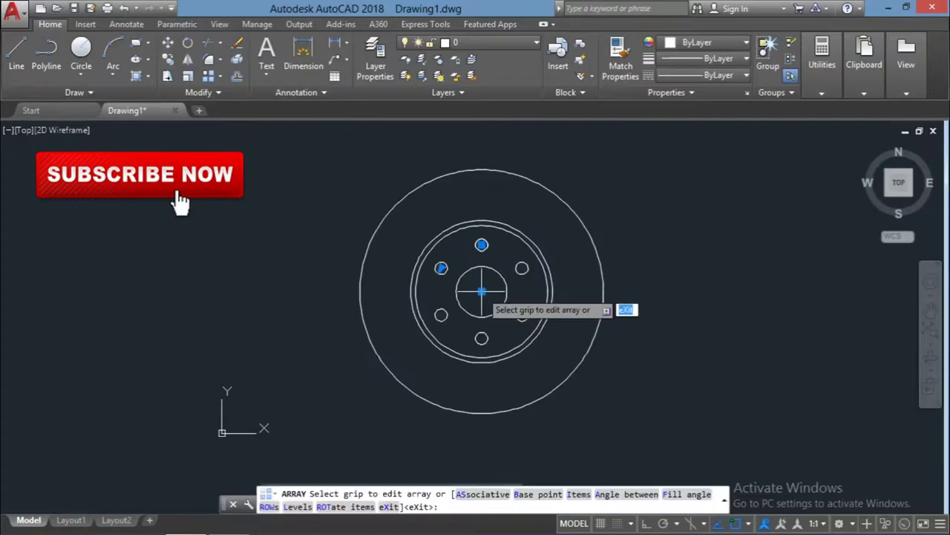
{"action": "type", "text": "5"}
{"action": "key", "text": "Return"}
{"action": "key", "text": "Return"}
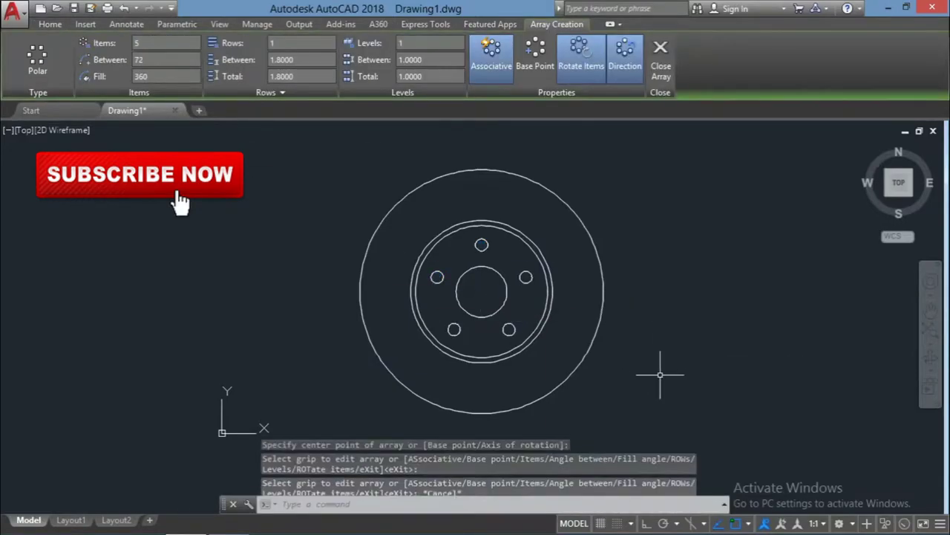
{"action": "type", "text": "c"}
{"action": "key", "text": "Return"}
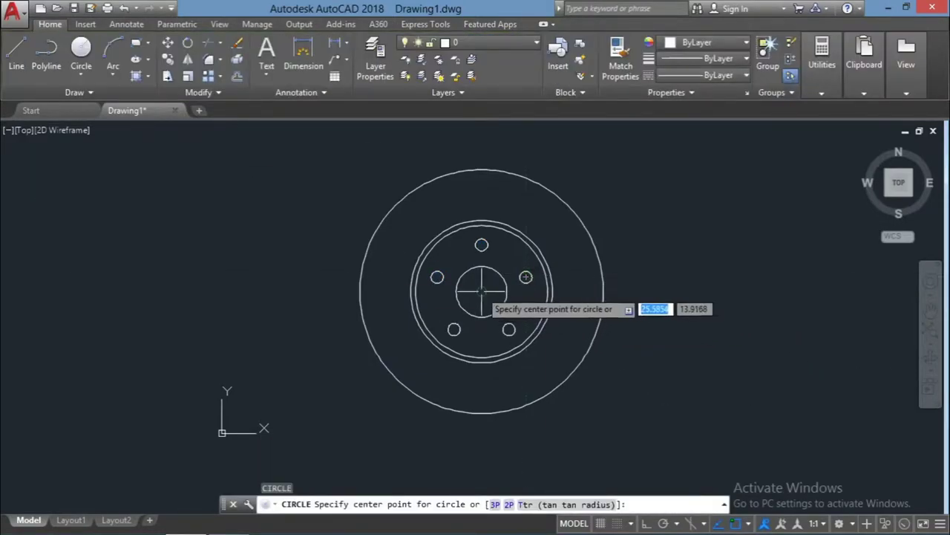
Step: Cancel the pending circle and reset object snap and snap tracking with F3 and F11
{"action": "left_click", "coordinate": [481, 291]}
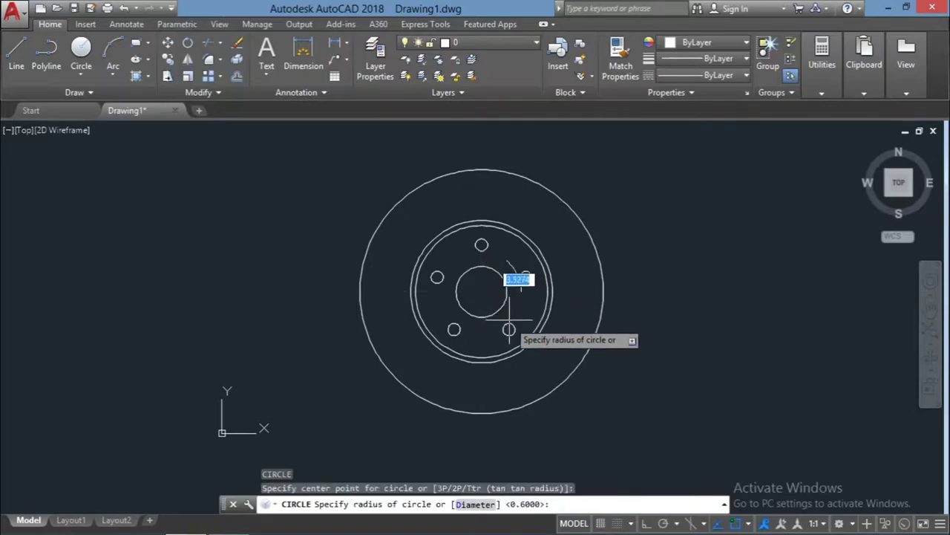
{"action": "key", "text": "Escape"}
{"action": "key", "text": "Return"}
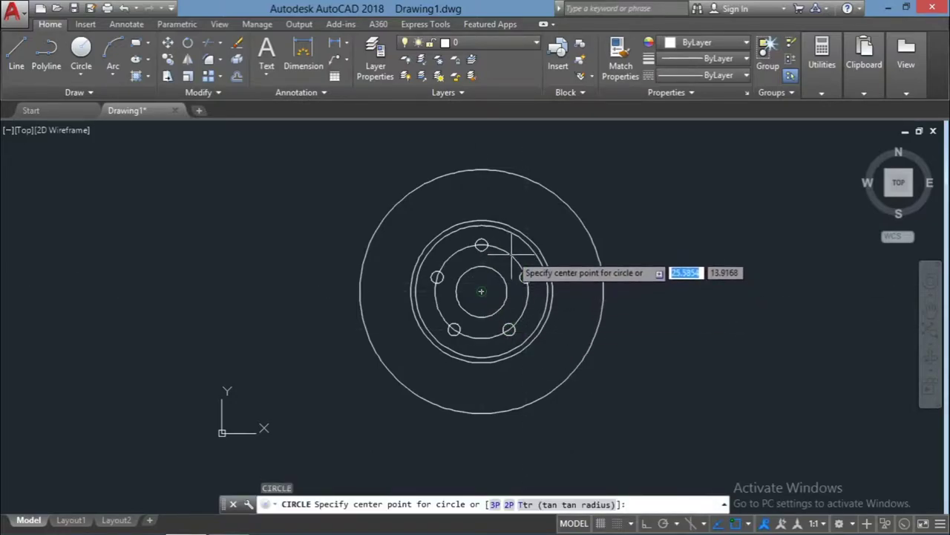
{"action": "left_click", "coordinate": [739, 524]}
{"action": "scroll", "coordinate": [524, 274], "scroll_direction": "up", "scroll_amount": 3}
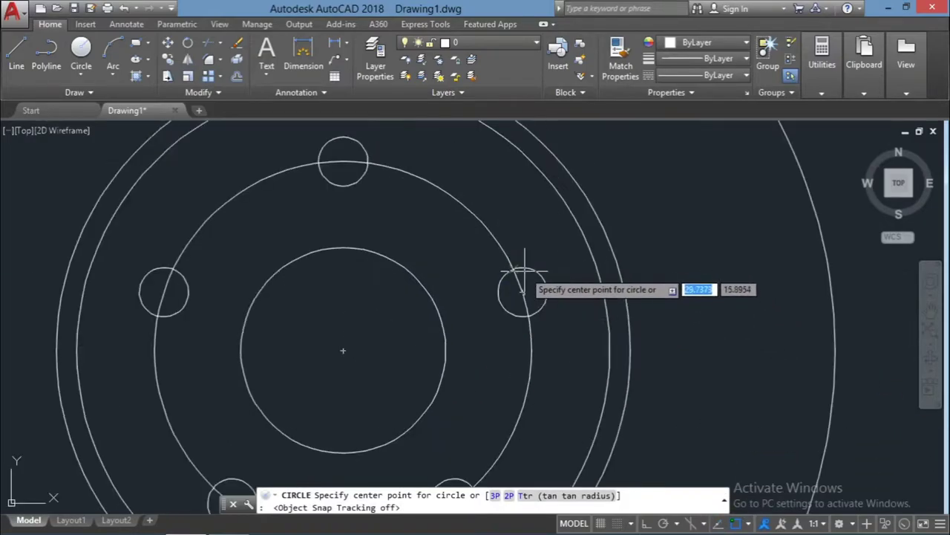
{"action": "scroll", "coordinate": [520, 269], "scroll_direction": "up", "scroll_amount": 3}
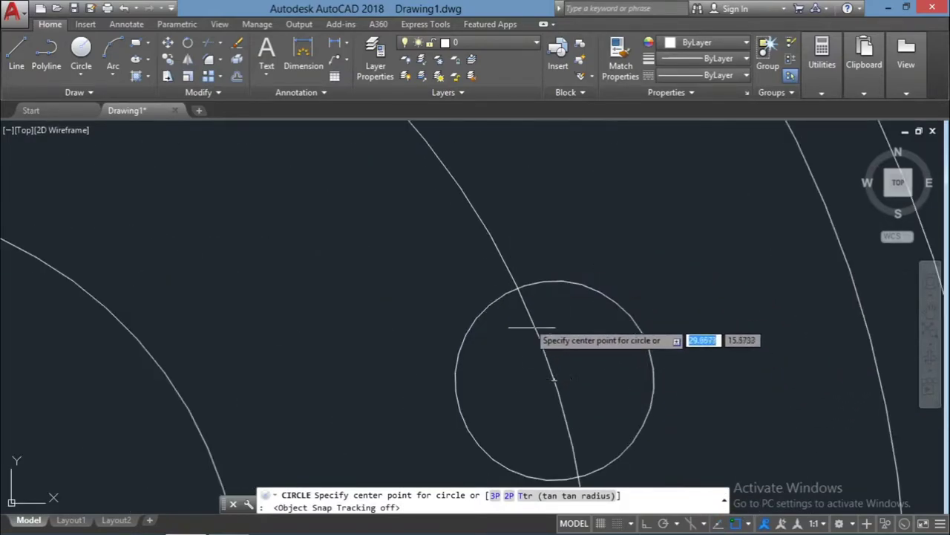
{"action": "scroll", "coordinate": [505, 283], "scroll_direction": "down", "scroll_amount": 1}
{"action": "scroll", "coordinate": [497, 262], "scroll_direction": "down", "scroll_amount": 4}
{"action": "key", "text": "F3"}
{"action": "key", "text": "F11"}
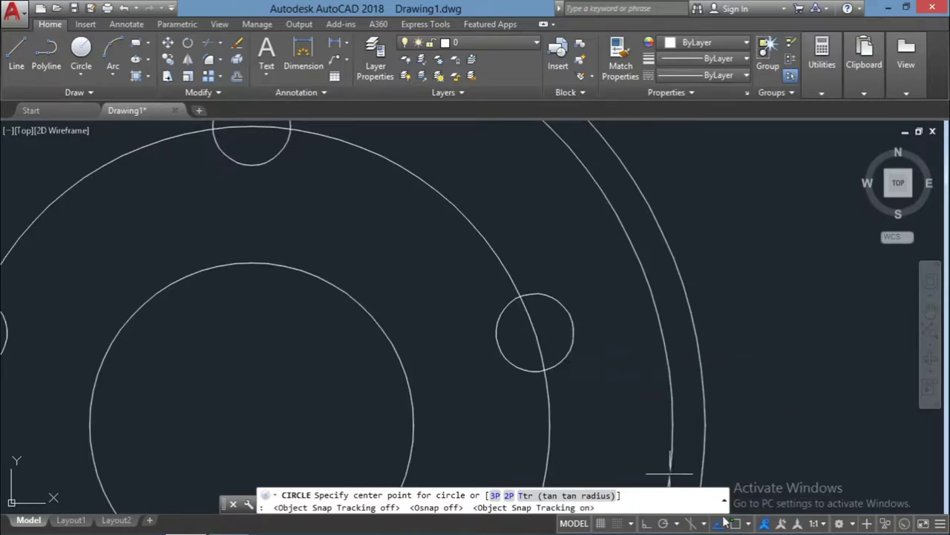
{"action": "key", "text": "F3"}
{"action": "scroll", "coordinate": [561, 440], "scroll_direction": "down", "scroll_amount": 1}
{"action": "scroll", "coordinate": [560, 353], "scroll_direction": "down", "scroll_amount": 2}
{"action": "key", "text": "Escape"}
Step: Draw a guide line from the centre outward between two bolt holes
{"action": "type", "text": "l"}
{"action": "key", "text": "Return"}
{"action": "left_click", "coordinate": [427, 397]}
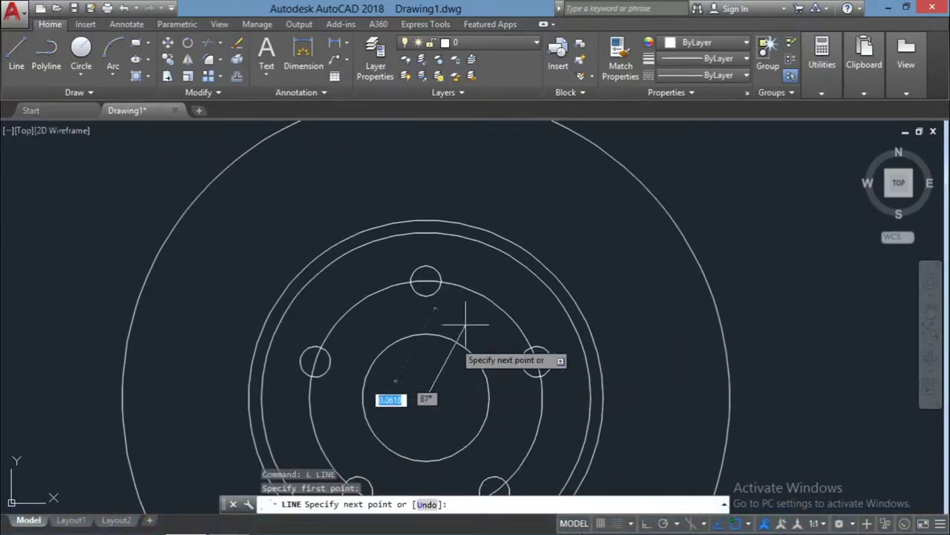
{"action": "left_click", "coordinate": [533, 245]}
{"action": "key", "text": "Escape"}
Step: Draw a 0.35-radius hole where the guide line meets the bolt circle
{"action": "type", "text": "c"}
{"action": "key", "text": "Return"}
{"action": "left_click", "coordinate": [493, 301]}
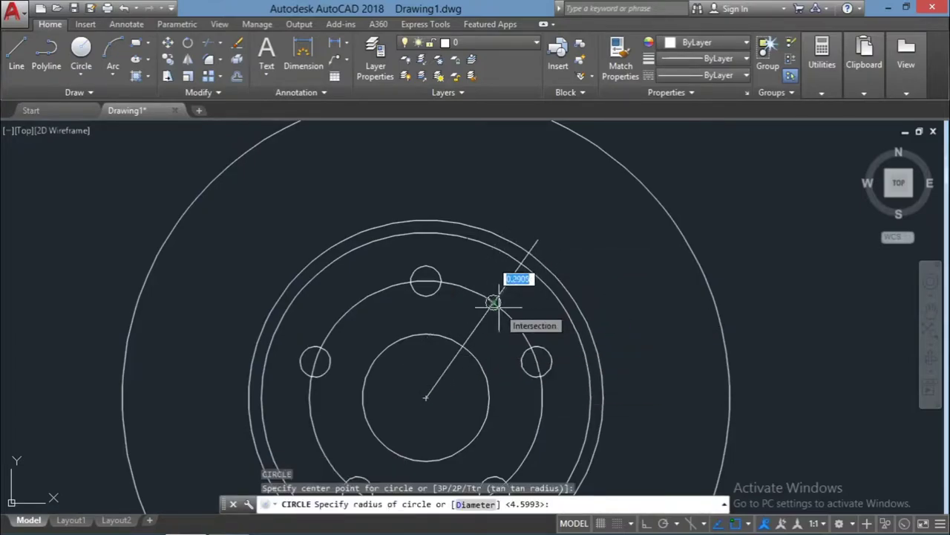
{"action": "type", "text": "5"}
{"action": "key", "text": "Return"}
Step: Erase the temporary guide line
{"action": "left_click", "coordinate": [471, 330]}
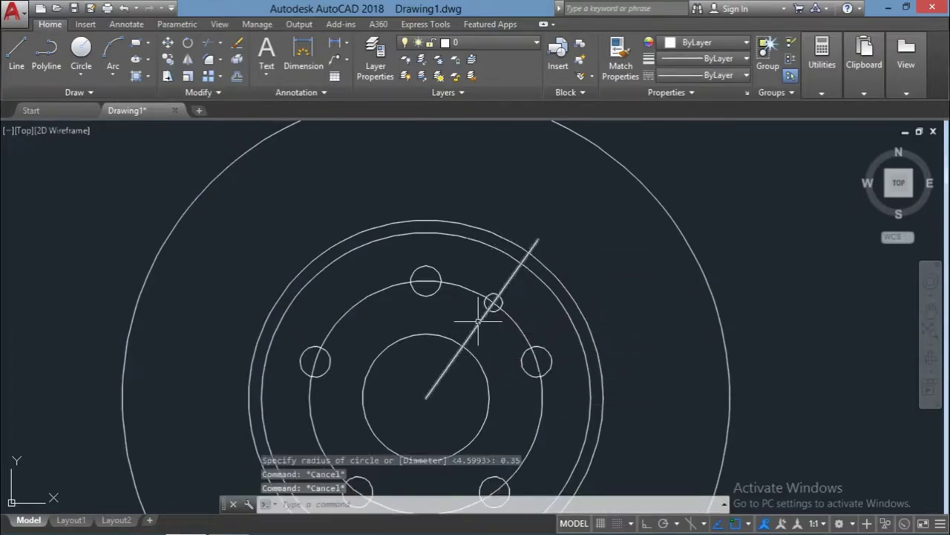
{"action": "key", "text": "Delete"}
{"action": "scroll", "coordinate": [507, 318], "scroll_direction": "down", "scroll_amount": 2}
{"action": "scroll", "coordinate": [499, 343], "scroll_direction": "down", "scroll_amount": 2}
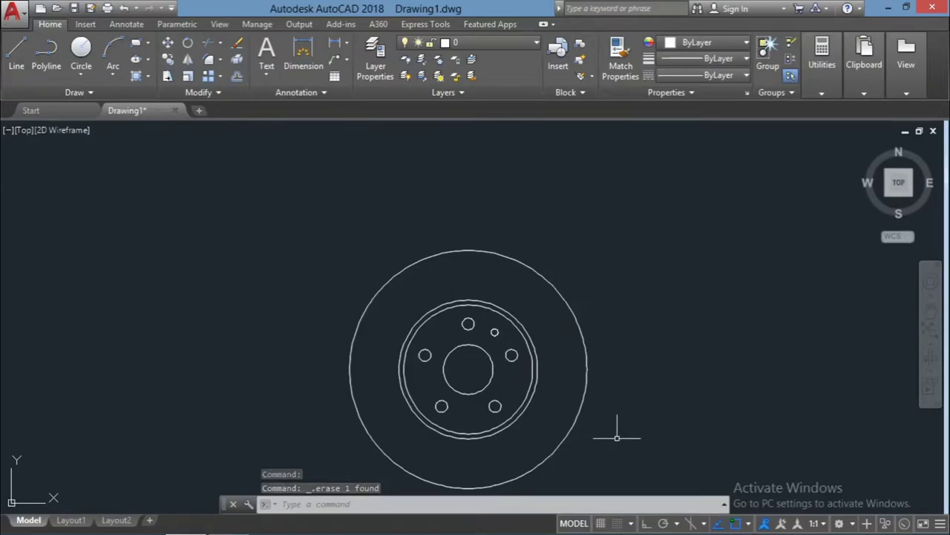
Step: With Ortho on, draw a horizontal line to the right of the disc
{"action": "key", "text": "Escape"}
{"action": "left_click", "coordinate": [586, 388]}
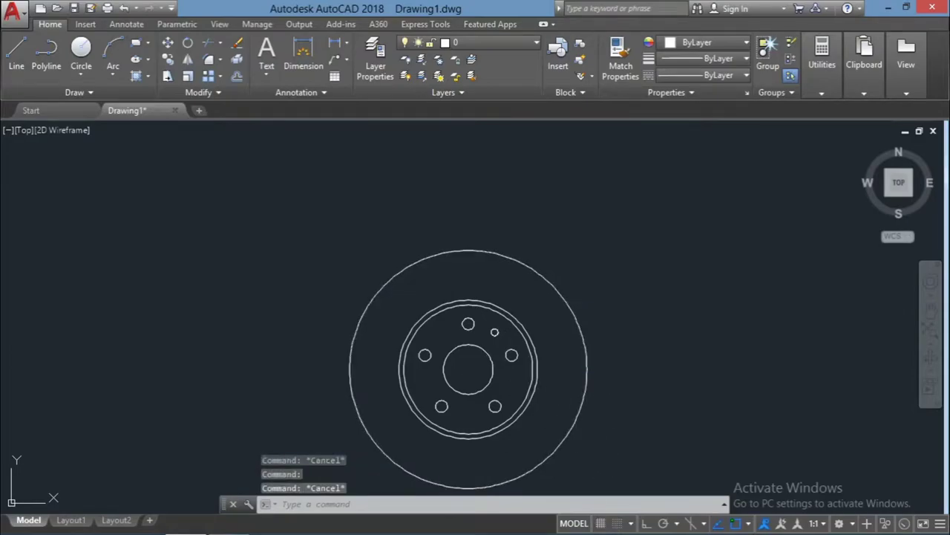
{"action": "type", "text": "l"}
{"action": "key", "text": "Return"}
{"action": "left_click", "coordinate": [673, 369]}
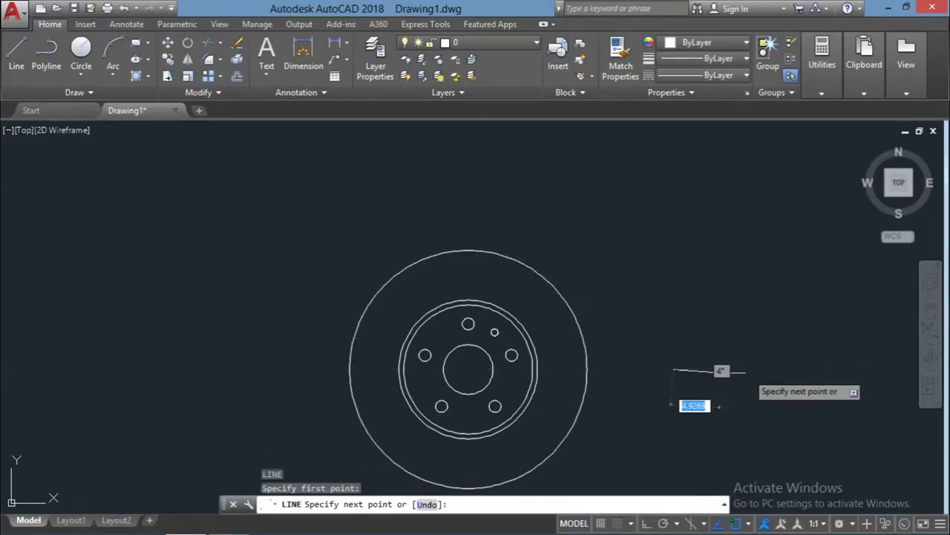
{"action": "key", "text": "F8"}
{"action": "left_click", "coordinate": [839, 369]}
{"action": "key", "text": "Escape"}
Step: Draw horizontal lines rightward from the tops of the outer circle and inner ring
{"action": "key", "text": "Return"}
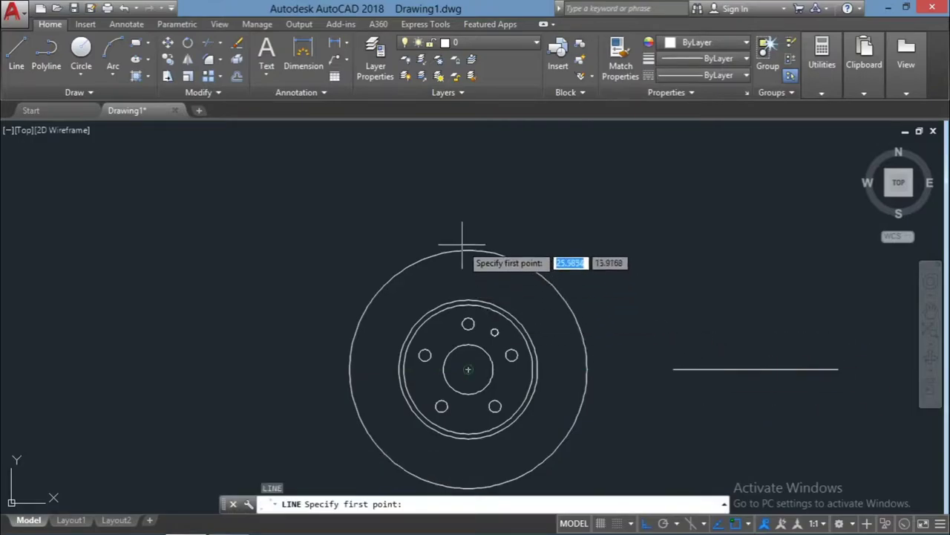
{"action": "left_click", "coordinate": [468, 250]}
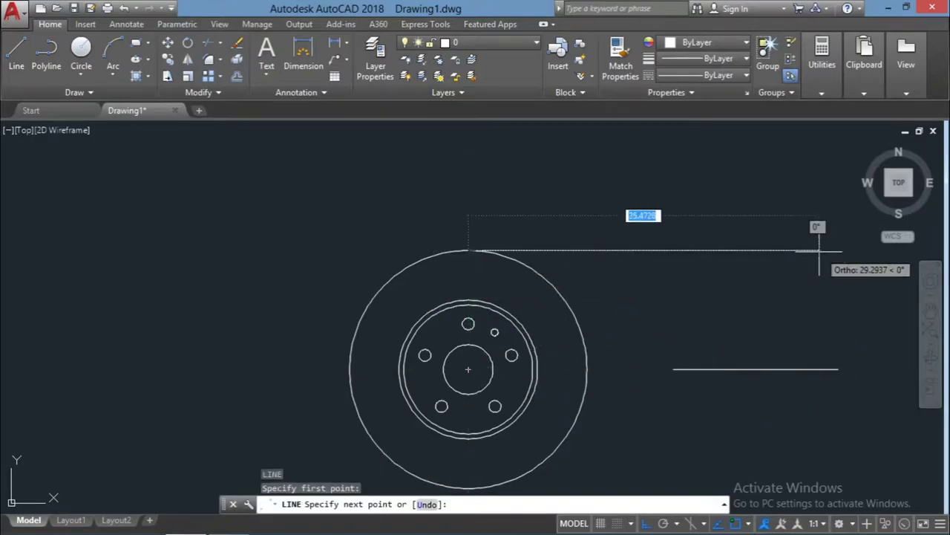
{"action": "left_click", "coordinate": [831, 273]}
{"action": "key", "text": "Escape"}
{"action": "key", "text": "Return"}
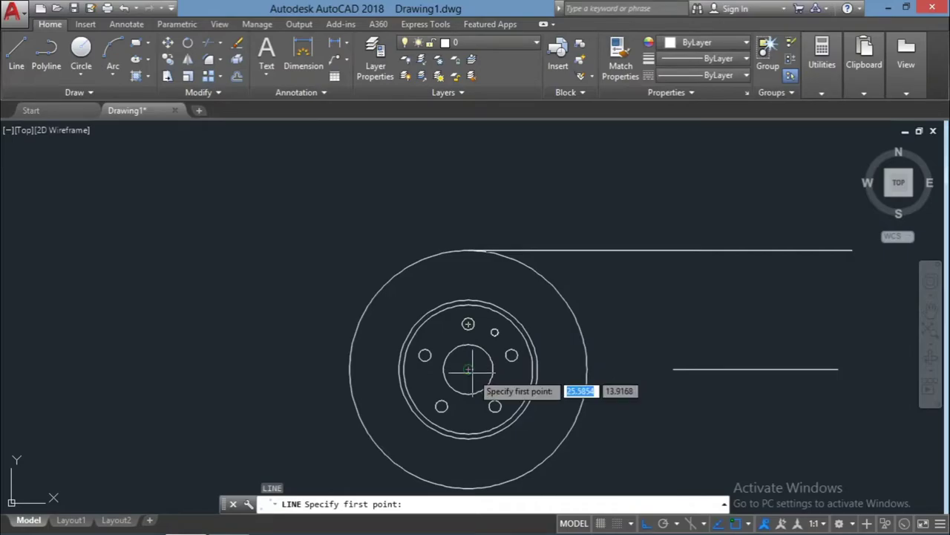
{"action": "left_click", "coordinate": [468, 301]}
{"action": "left_click", "coordinate": [889, 300]}
{"action": "key", "text": "Escape"}
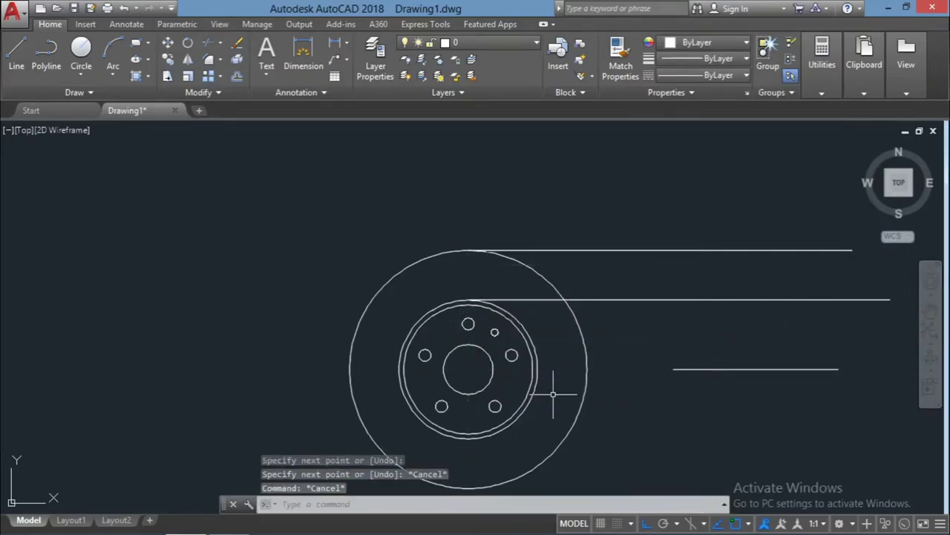
Step: Draw a third horizontal line rightward from just below the inner ring's top
{"action": "type", "text": "c"}
{"action": "key", "text": "Return"}
{"action": "left_click", "coordinate": [468, 368]}
{"action": "key", "text": "Escape"}
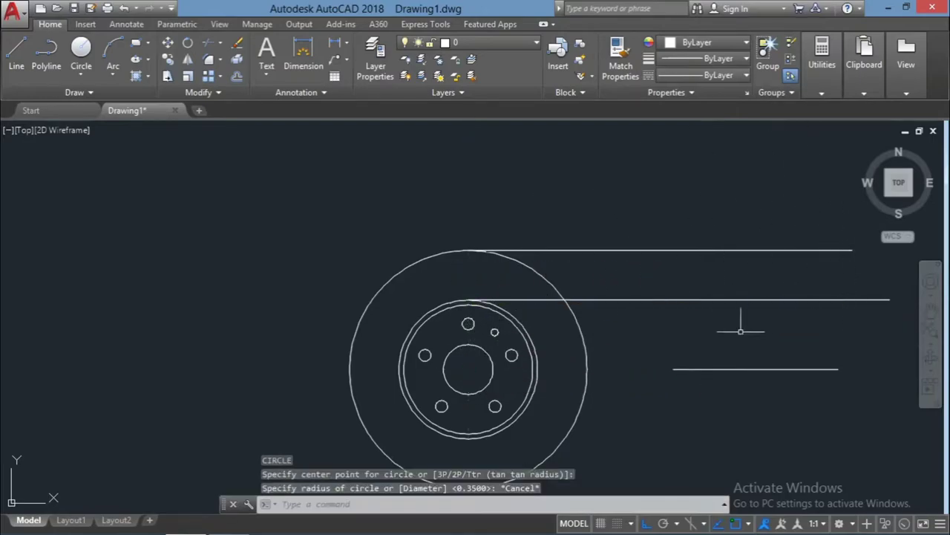
{"action": "key", "text": "Escape"}
{"action": "type", "text": "l"}
{"action": "key", "text": "Return"}
{"action": "left_click", "coordinate": [468, 270]}
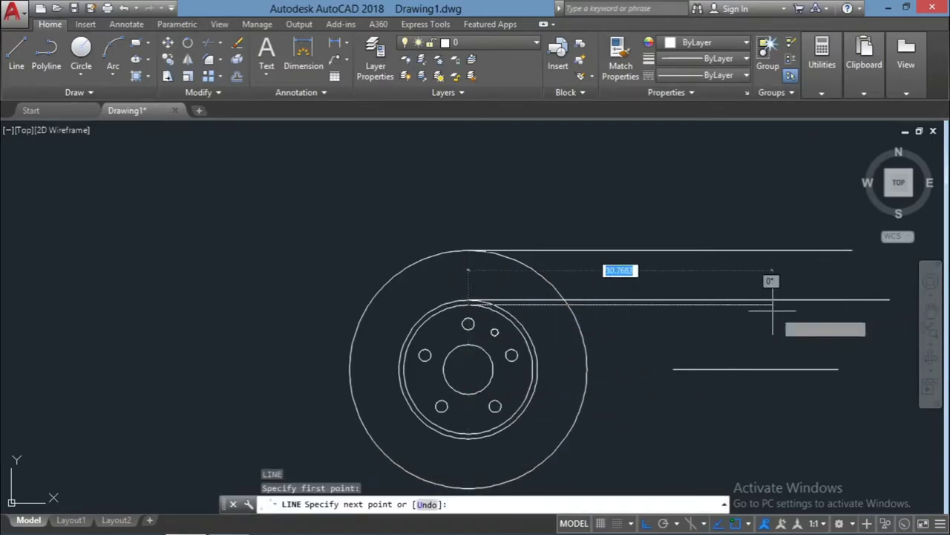
{"action": "left_click", "coordinate": [889, 303]}
{"action": "key", "text": "Escape"}
{"action": "key", "text": "Return"}
{"action": "key", "text": "Escape"}
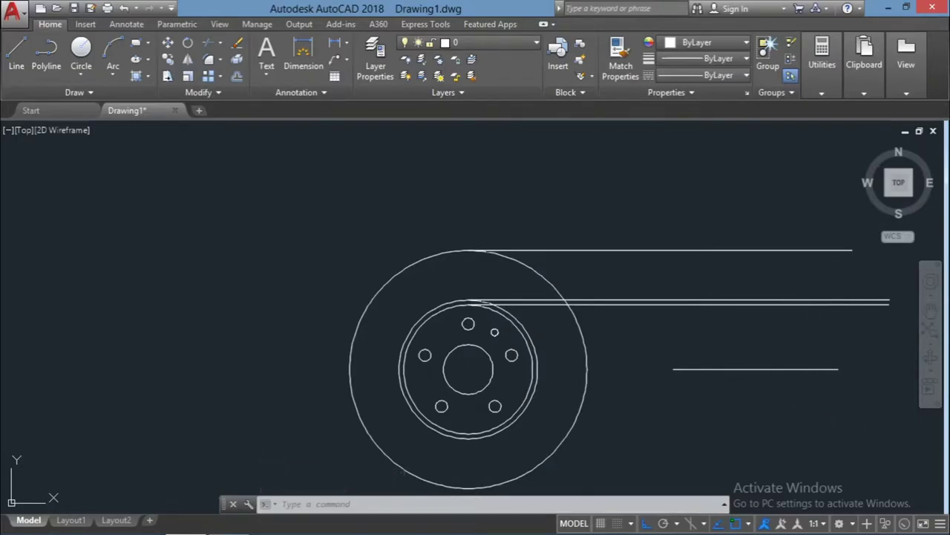
Step: Trim the overhanging line ends at the right corner and delete the leftover stub
{"action": "key", "text": "Return"}
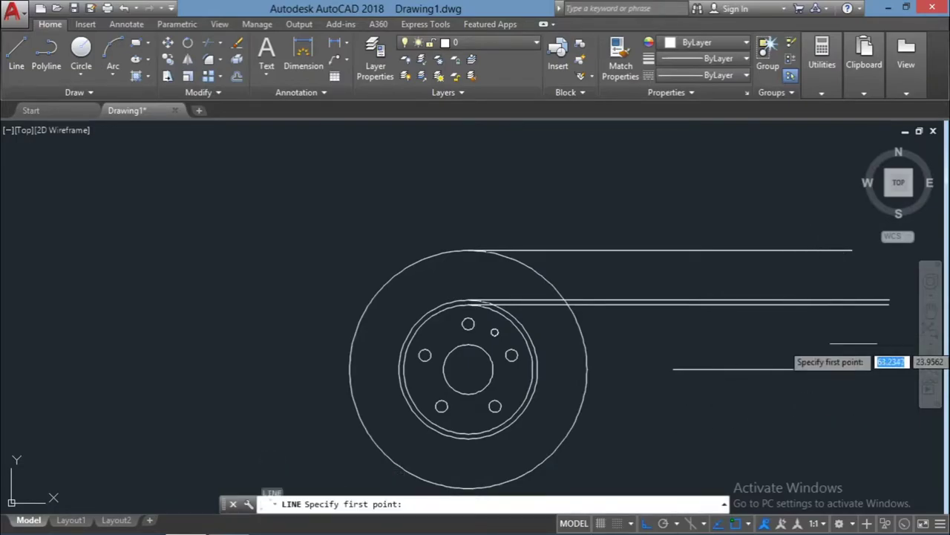
{"action": "left_click", "coordinate": [839, 369]}
{"action": "scroll", "coordinate": [846, 308], "scroll_direction": "up", "scroll_amount": 2}
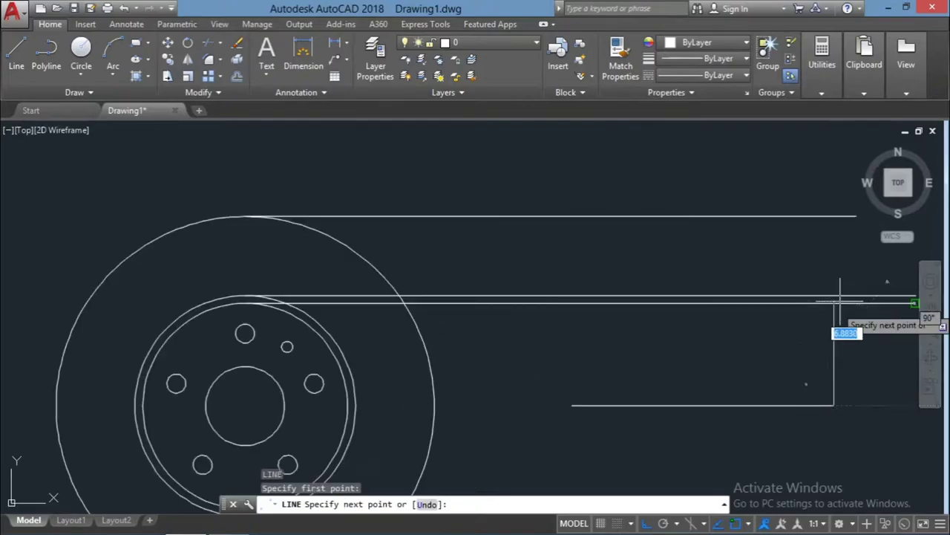
{"action": "scroll", "coordinate": [836, 289], "scroll_direction": "up", "scroll_amount": 2}
{"action": "key", "text": "Escape"}
{"action": "key", "text": "Escape"}
{"action": "mouse_move", "coordinate": [791, 322]}
{"action": "left_mouse_down"}
{"action": "mouse_move", "coordinate": [824, 261]}
{"action": "mouse_move", "coordinate": [821, 271]}
{"action": "left_mouse_up"}
{"action": "type", "text": "tr"}
{"action": "key", "text": "Return"}
{"action": "left_click", "coordinate": [829, 294]}
{"action": "key", "text": "Escape"}
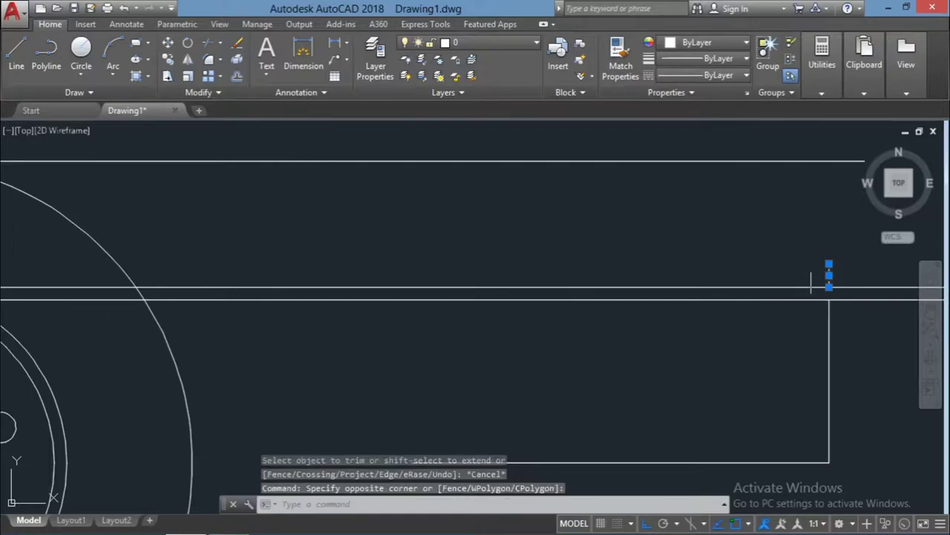
{"action": "key", "text": "Delete"}
Step: Draw a short line from the corner endpoint to close the right edge
{"action": "type", "text": "l"}
{"action": "key", "text": "Return"}
{"action": "left_click", "coordinate": [829, 299]}
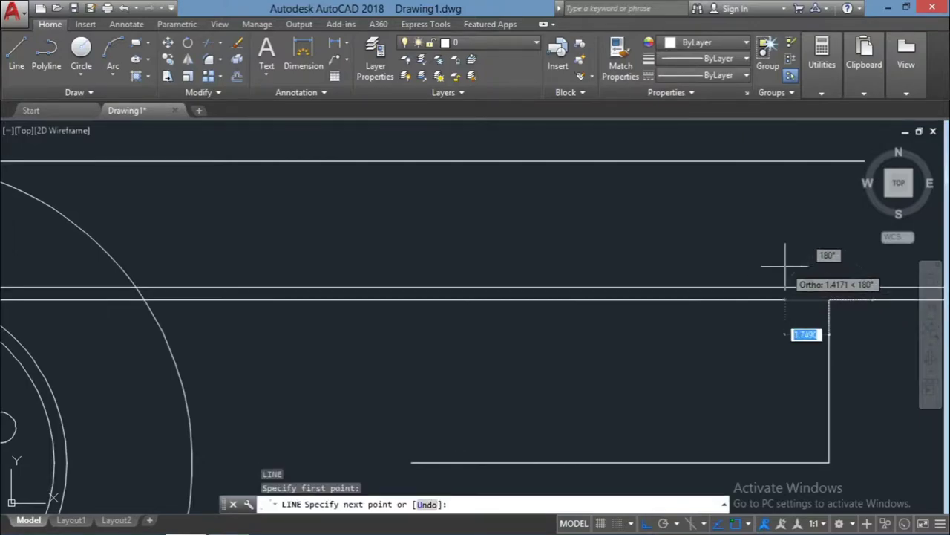
{"action": "left_click", "coordinate": [784, 244]}
{"action": "key", "text": "Escape"}
{"action": "left_click", "coordinate": [859, 339]}
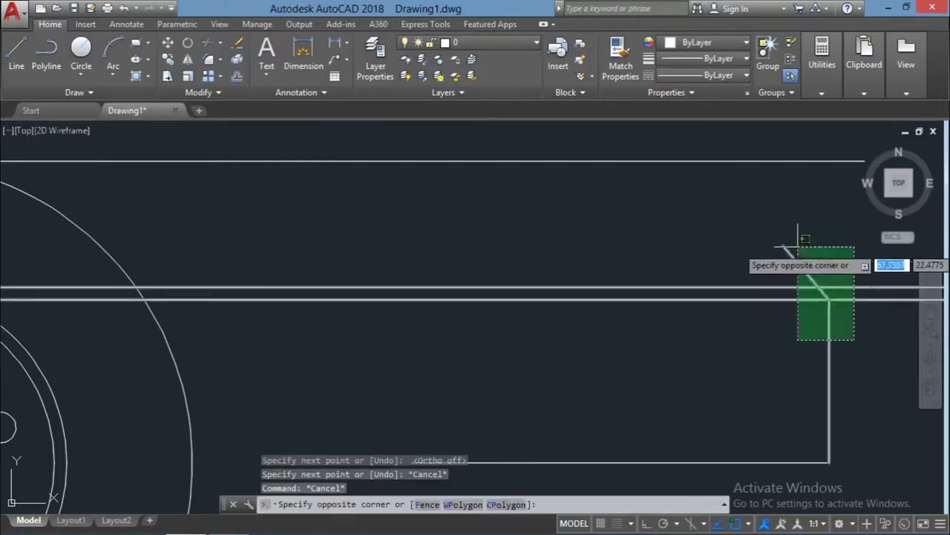
{"action": "key", "text": "Escape"}
Step: Crossing-select the corner lines for trimming, then cancel the trim
{"action": "type", "text": "tr"}
{"action": "scroll", "coordinate": [846, 324], "scroll_direction": "down", "scroll_amount": 2}
{"action": "scroll", "coordinate": [846, 324], "scroll_direction": "up", "scroll_amount": 3}
{"action": "left_click", "coordinate": [860, 318]}
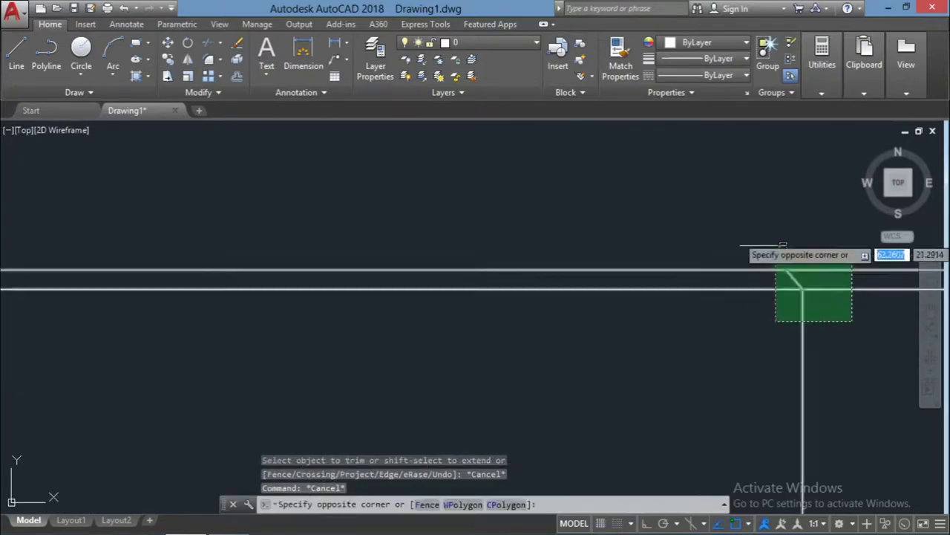
{"action": "left_click", "coordinate": [738, 233]}
{"action": "type", "text": "tr"}
{"action": "key", "text": "Escape"}
{"action": "scroll", "coordinate": [816, 297], "scroll_direction": "down", "scroll_amount": 5}
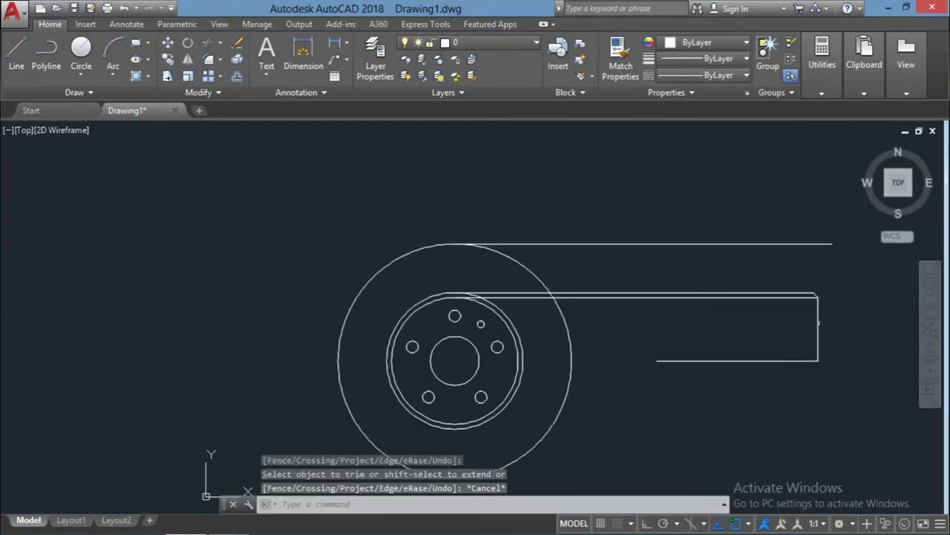
{"action": "scroll", "coordinate": [822, 324], "scroll_direction": "up", "scroll_amount": 2}
{"action": "key", "text": "Escape"}
{"action": "key", "text": "Escape"}
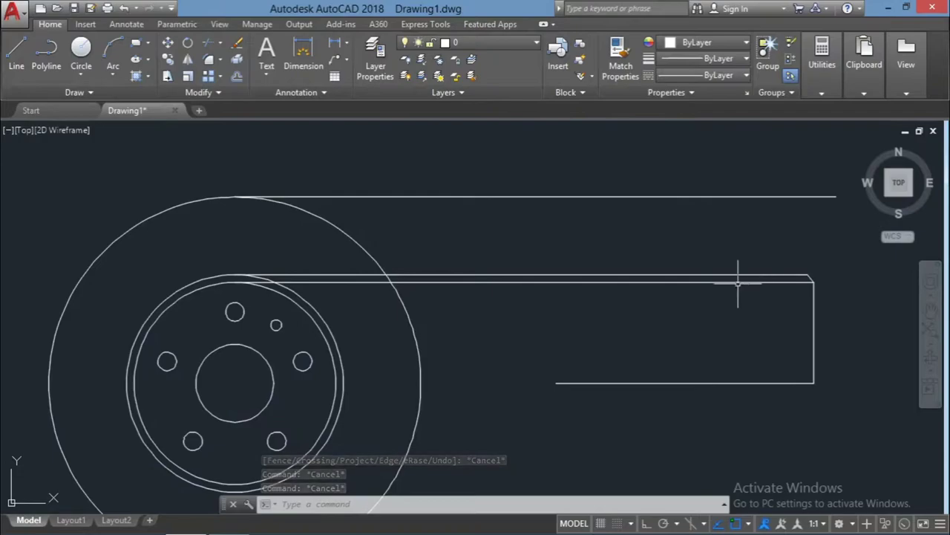
{"action": "type", "text": "l"}
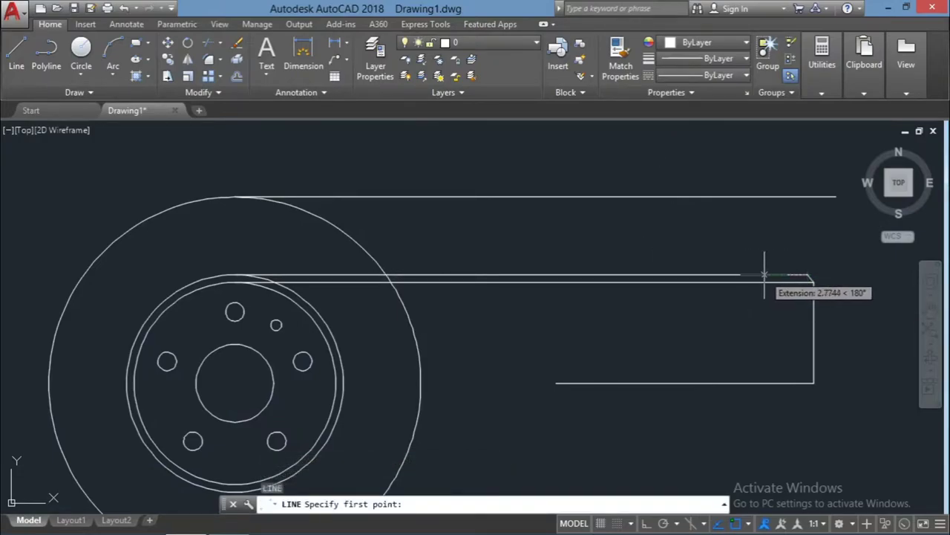
Step: Draw two vertical lines crossing the horizontal profile lines near their right ends
{"action": "left_click", "coordinate": [764, 275]}
{"action": "left_click", "coordinate": [776, 162]}
{"action": "key", "text": "Escape"}
{"action": "key", "text": "Escape"}
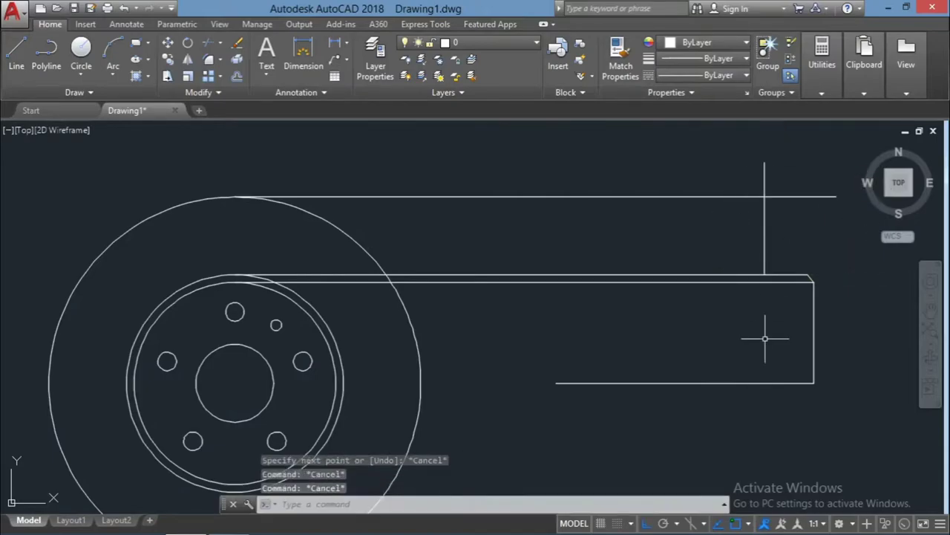
{"action": "key", "text": "space"}
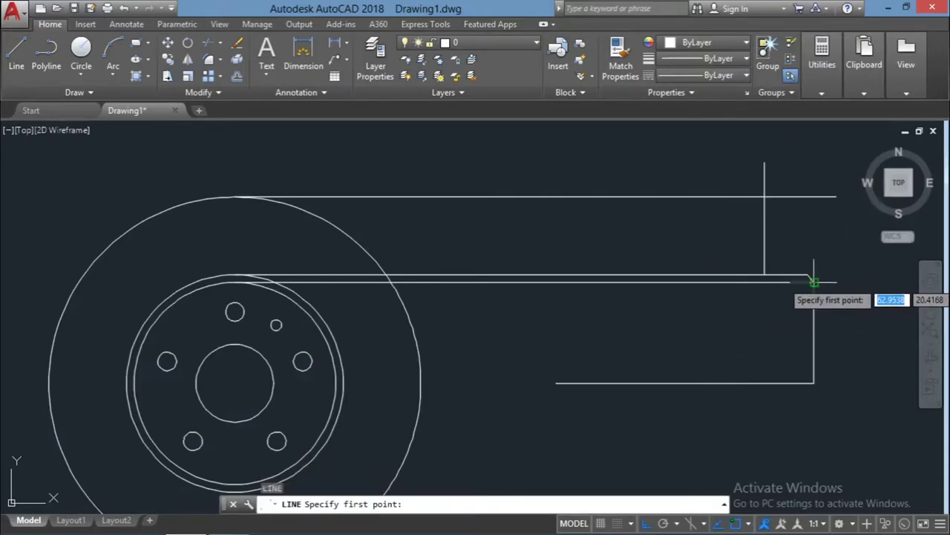
{"action": "left_click", "coordinate": [792, 280]}
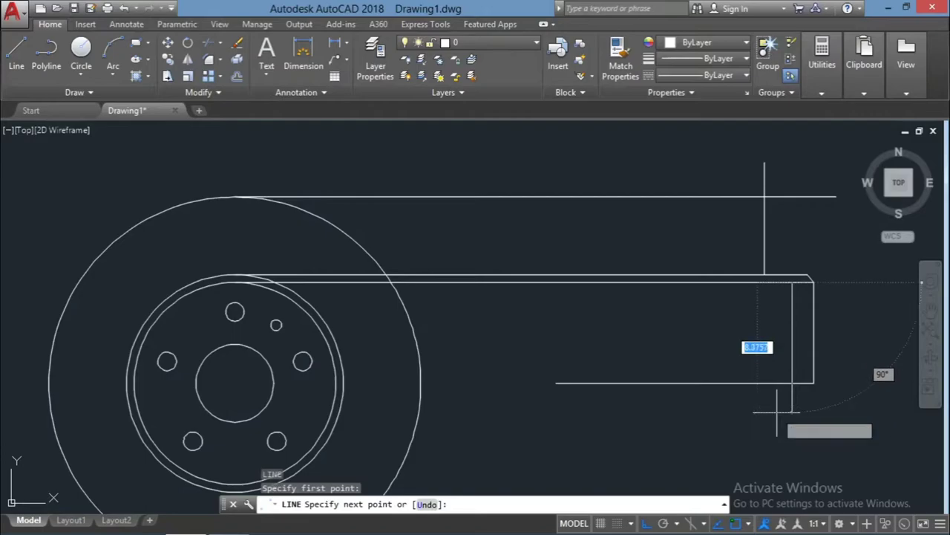
{"action": "left_click", "coordinate": [792, 412]}
{"action": "key", "text": "Escape"}
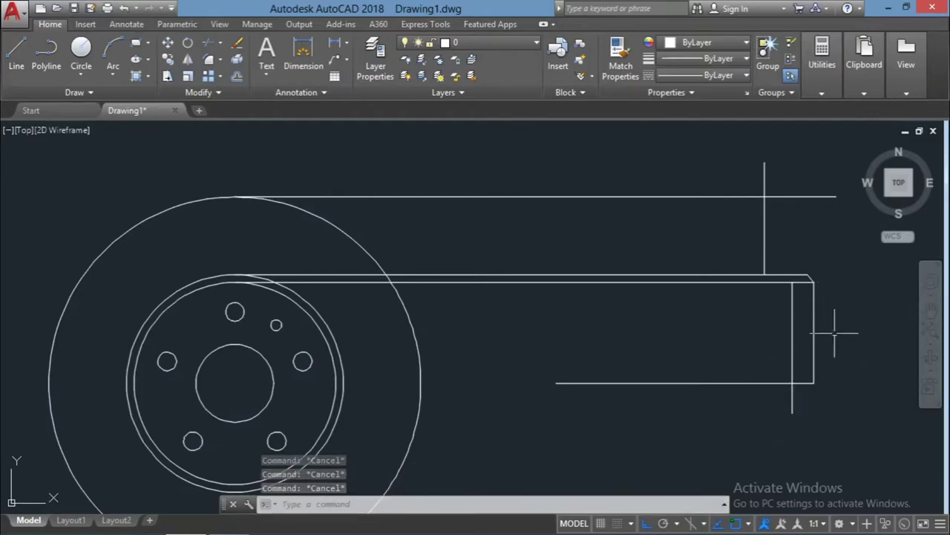
Step: Start further lines from points offset 0.6 and 0.75 near the right end
{"action": "key", "text": "space"}
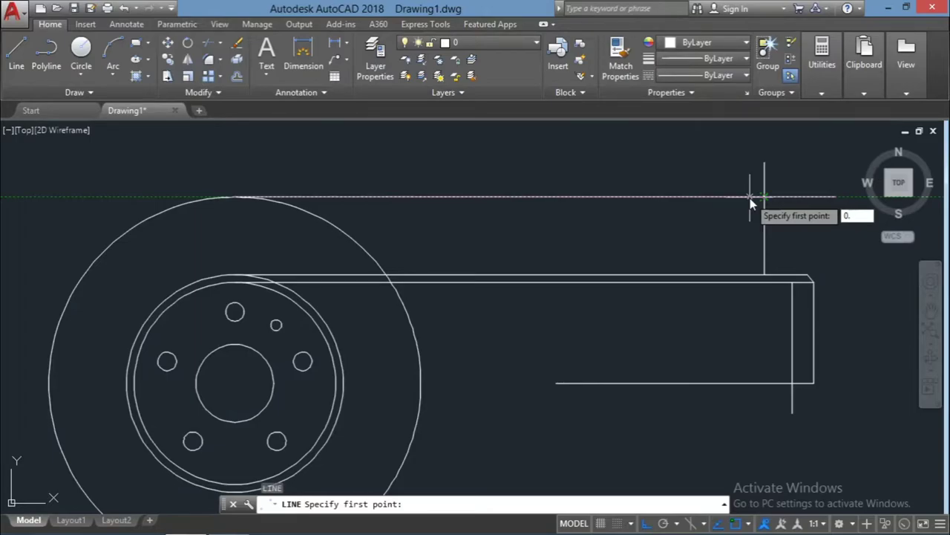
{"action": "type", "text": "6"}
{"action": "key", "text": "Return"}
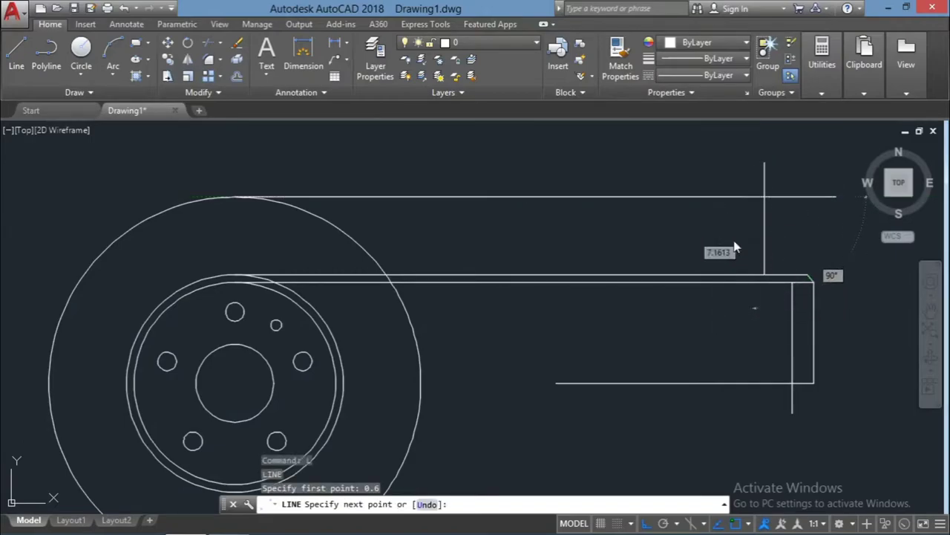
{"action": "key", "text": "Escape"}
{"action": "key", "text": "Return"}
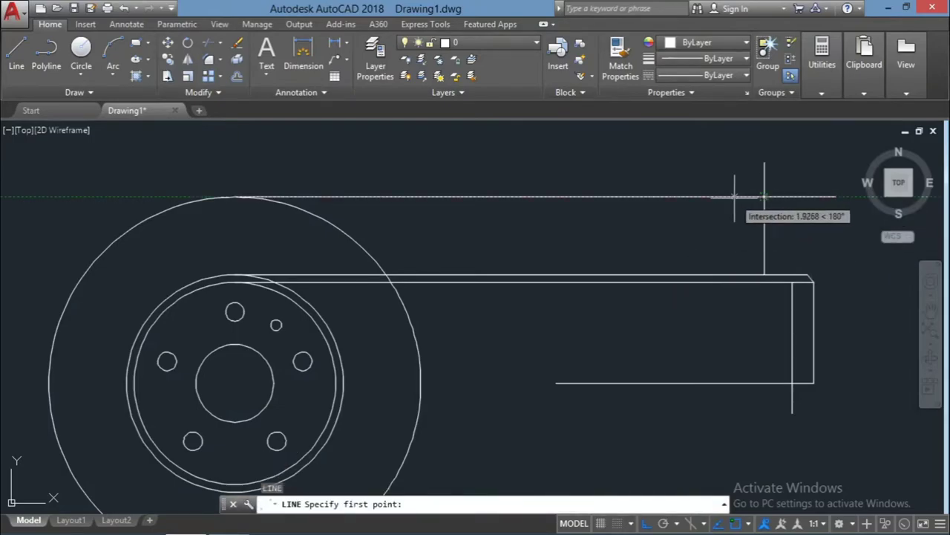
{"action": "type", "text": "0.75"}
{"action": "key", "text": "Return"}
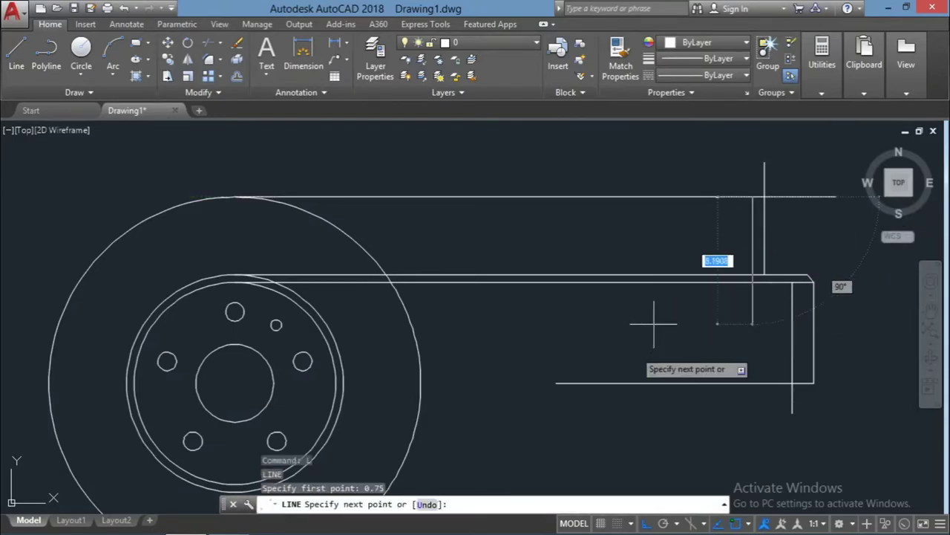
{"action": "key", "text": "Escape"}
Step: Trim the stub above the top line and the left ends of the top and middle lines
{"action": "left_click", "coordinate": [768, 323]}
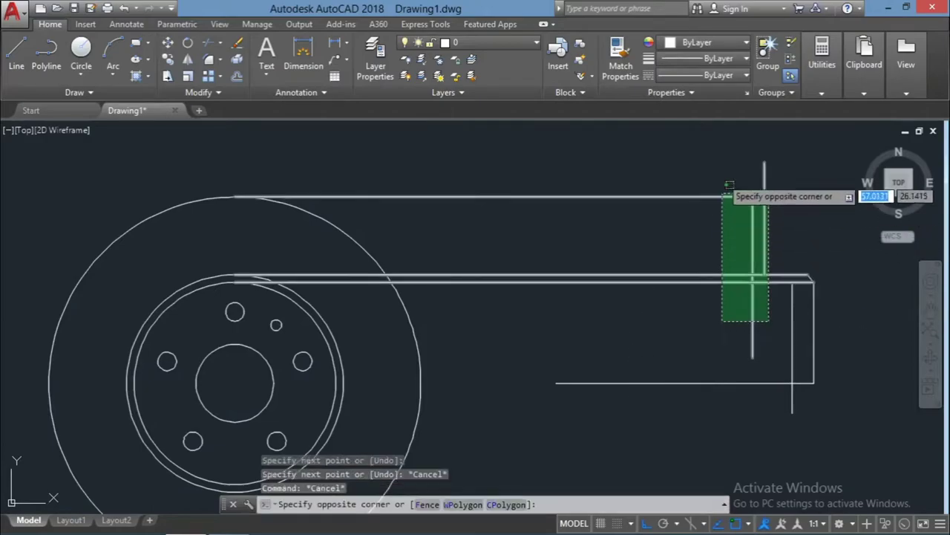
{"action": "left_click", "coordinate": [723, 186]}
{"action": "type", "text": "tr"}
{"action": "key", "text": "Return"}
{"action": "left_click", "coordinate": [765, 182]}
{"action": "left_click", "coordinate": [734, 198]}
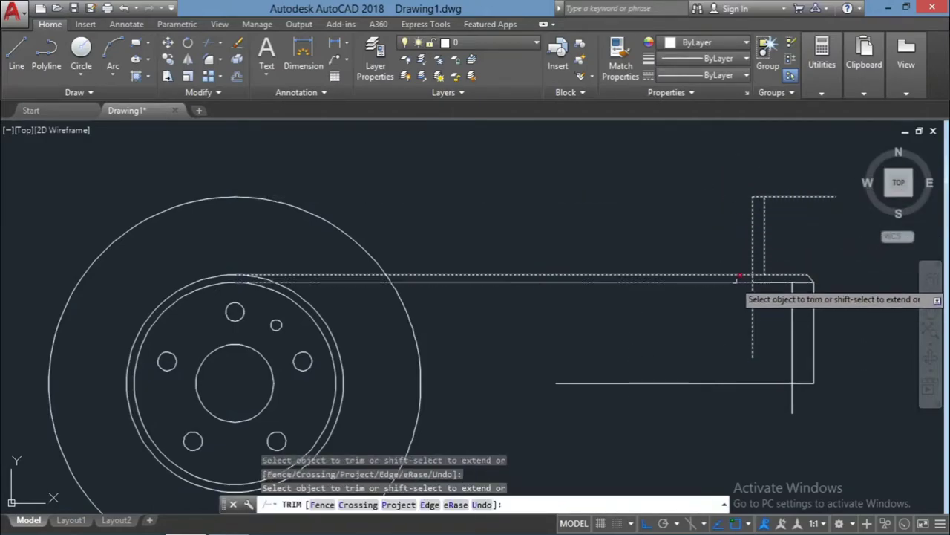
{"action": "left_click", "coordinate": [734, 277]}
{"action": "left_click_drag", "start_coordinate": [760, 302], "coordinate": [729, 312]}
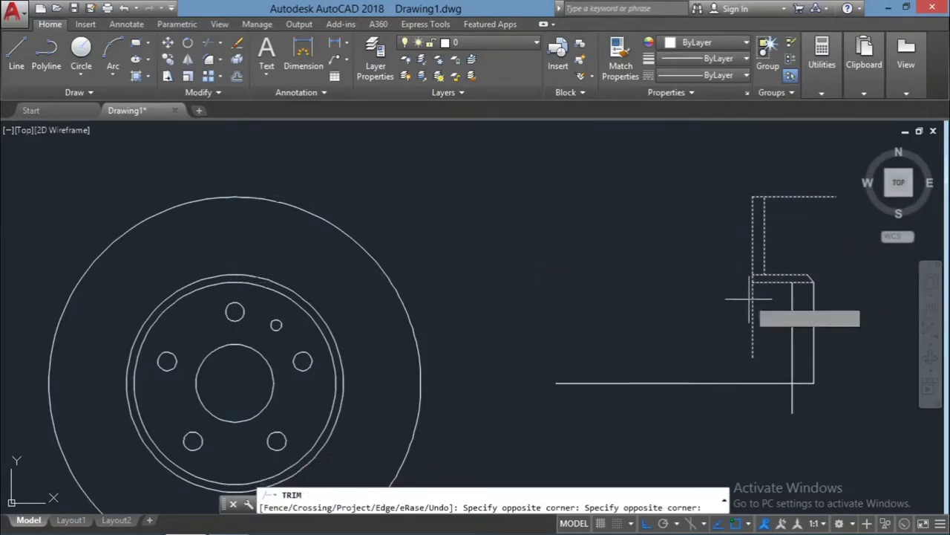
{"action": "key", "text": "Escape"}
Step: Trim the stub and stray line ends at the L's lower corner with the whole profile as cutting edges
{"action": "left_click", "coordinate": [871, 426]}
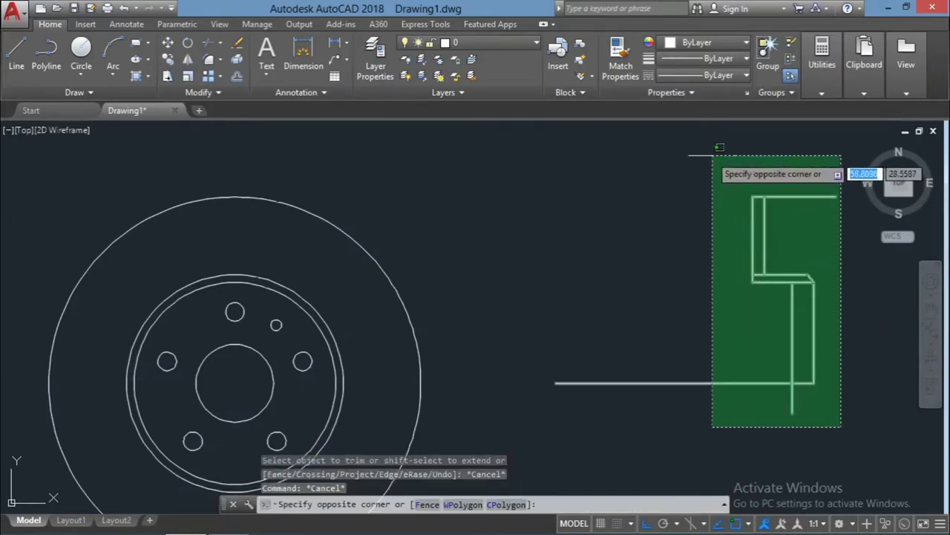
{"action": "left_click", "coordinate": [689, 153]}
{"action": "type", "text": "tr"}
{"action": "key", "text": "Return"}
{"action": "left_click", "coordinate": [801, 276]}
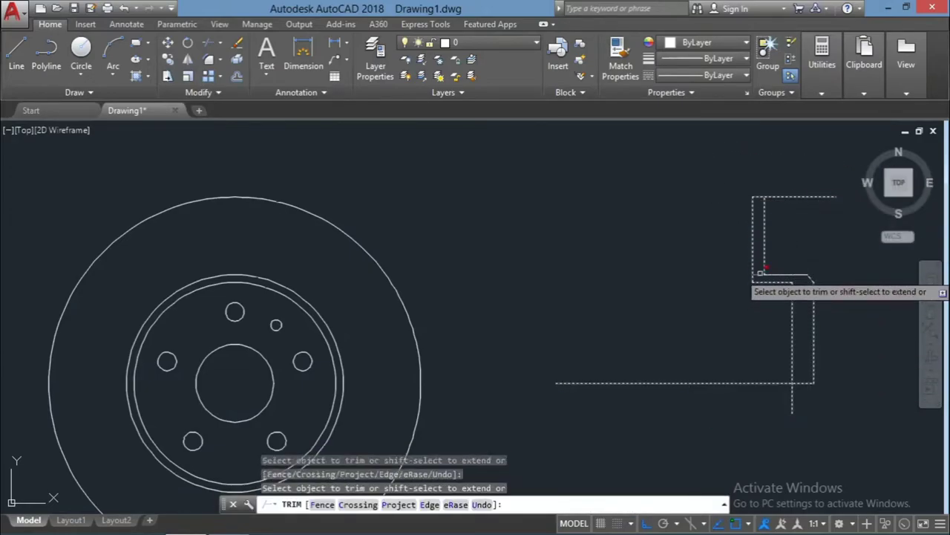
{"action": "left_click", "coordinate": [806, 197]}
{"action": "left_click", "coordinate": [779, 384]}
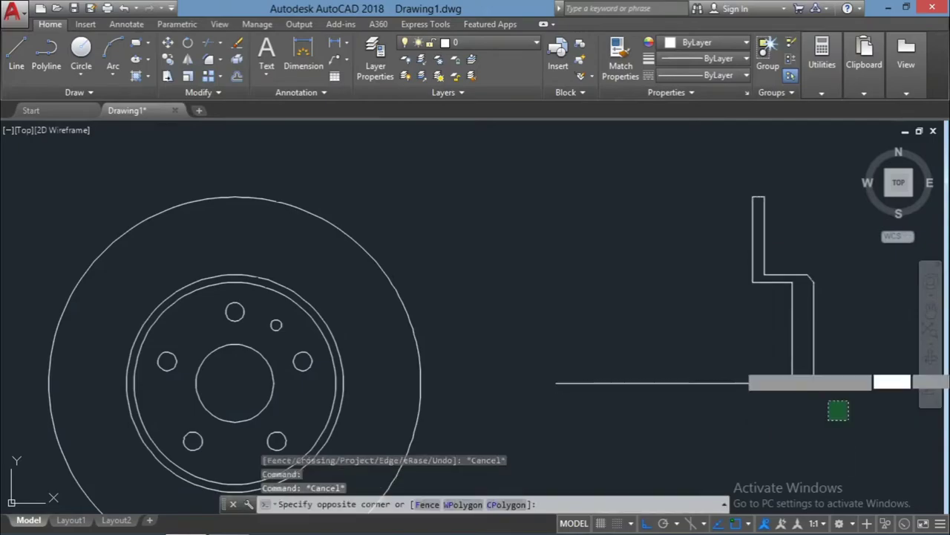
{"action": "left_click", "coordinate": [792, 333]}
{"action": "key", "text": "Escape"}
{"action": "key", "text": "Escape"}
{"action": "key", "text": "Escape"}
{"action": "scroll", "coordinate": [772, 342], "scroll_direction": "up", "scroll_amount": 2}
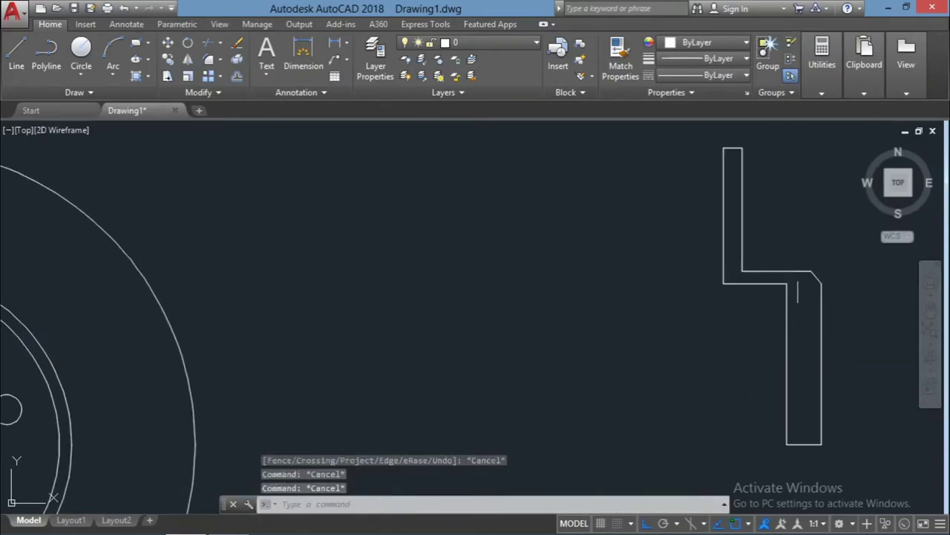
{"action": "key", "text": "Escape"}
{"action": "scroll", "coordinate": [777, 299], "scroll_direction": "up", "scroll_amount": 2}
{"action": "type", "text": "tr"}
{"action": "key", "text": "Return"}
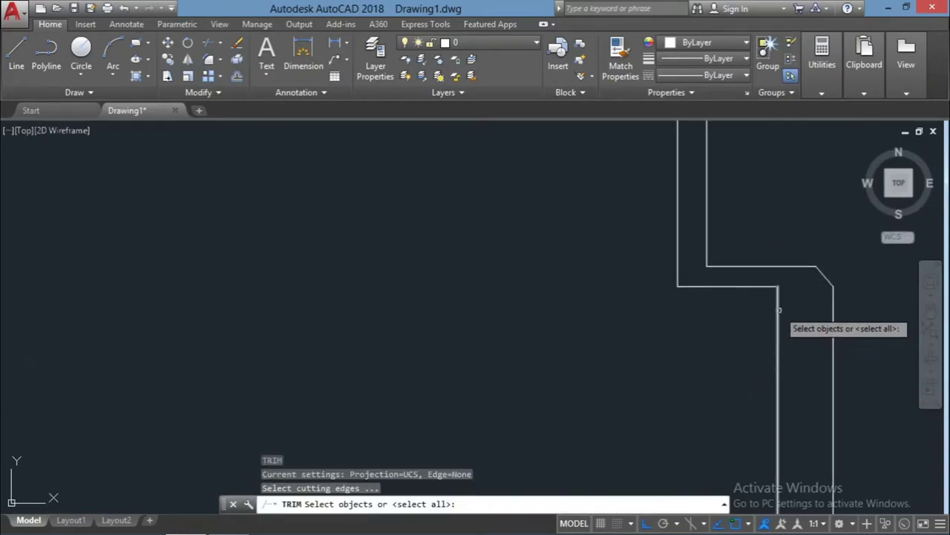
Step: Fillet the first step corner of the L profile with a 0.3 radius
{"action": "left_click", "coordinate": [779, 316]}
{"action": "key", "text": "Escape"}
{"action": "key", "text": "Return"}
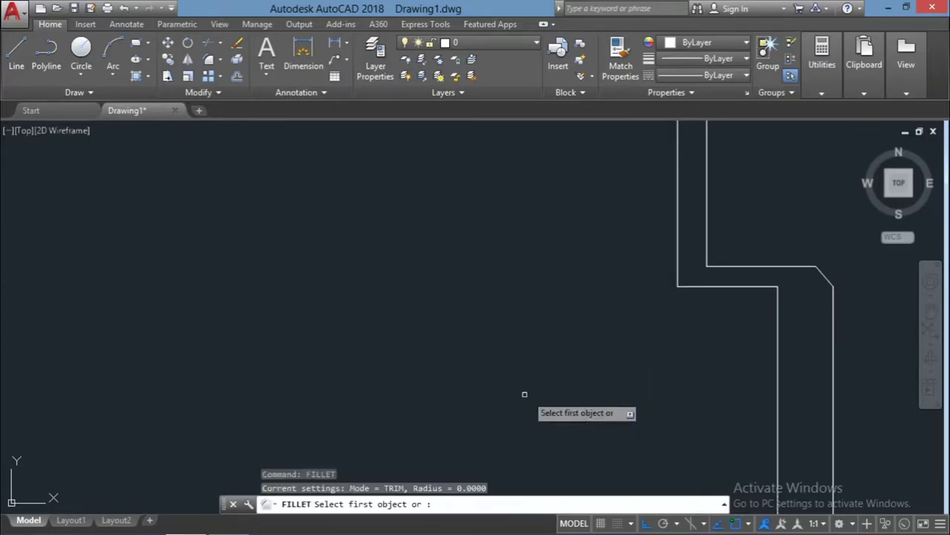
{"action": "left_click", "coordinate": [778, 319]}
{"action": "key", "text": "Return"}
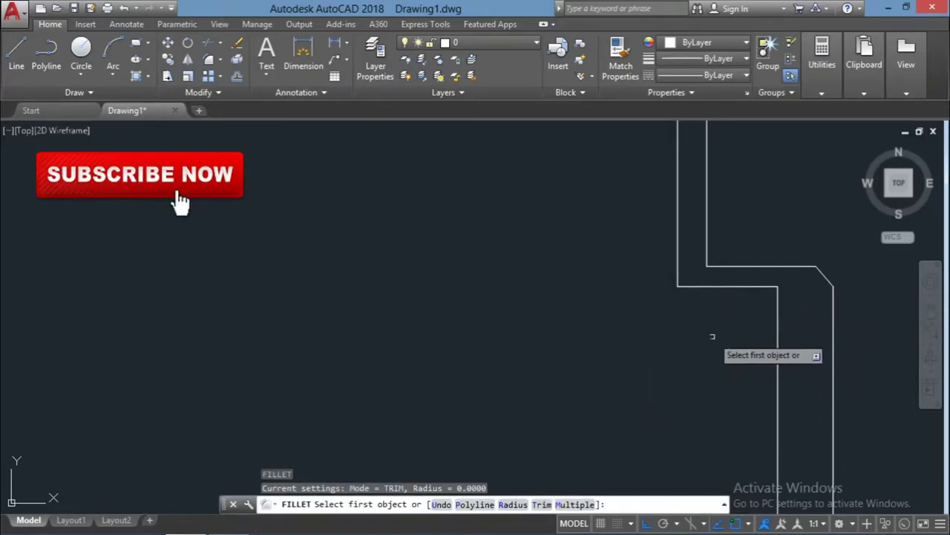
{"action": "left_click", "coordinate": [778, 416]}
{"action": "type", "text": "R"}
{"action": "key", "text": "Return"}
{"action": "type", "text": "3"}
{"action": "key", "text": "Return"}
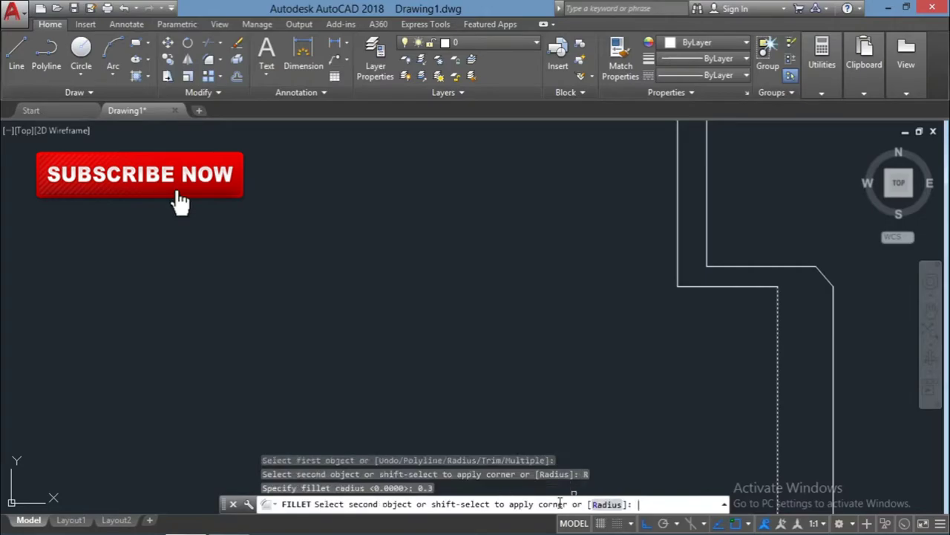
{"action": "left_click", "coordinate": [753, 287]}
{"action": "scroll", "coordinate": [730, 340], "scroll_direction": "down", "scroll_amount": 2}
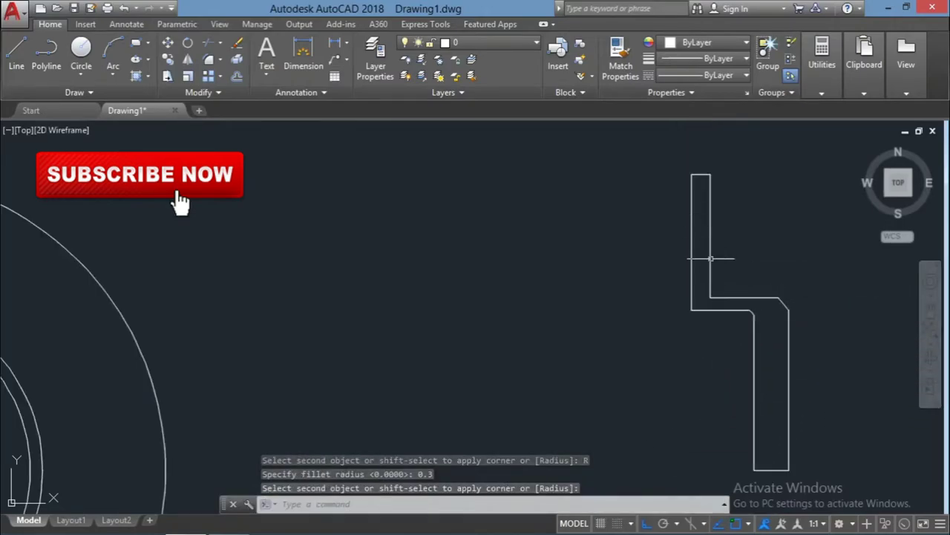
{"action": "scroll", "coordinate": [719, 288], "scroll_direction": "up", "scroll_amount": 2}
Step: Fillet the remaining inner step corners with the same 0.3 radius
{"action": "key", "text": "Return"}
{"action": "left_click", "coordinate": [811, 319]}
{"action": "key", "text": "Return"}
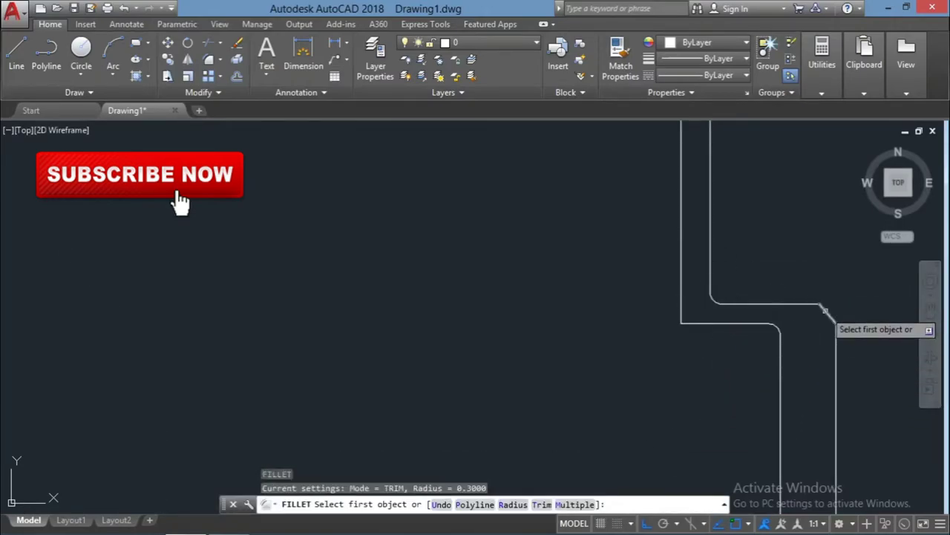
{"action": "left_click", "coordinate": [806, 306]}
{"action": "left_click", "coordinate": [836, 335]}
{"action": "key", "text": "Return"}
{"action": "left_click", "coordinate": [827, 316]}
{"action": "left_click", "coordinate": [826, 320]}
{"action": "scroll", "coordinate": [817, 343], "scroll_direction": "down", "scroll_amount": 2}
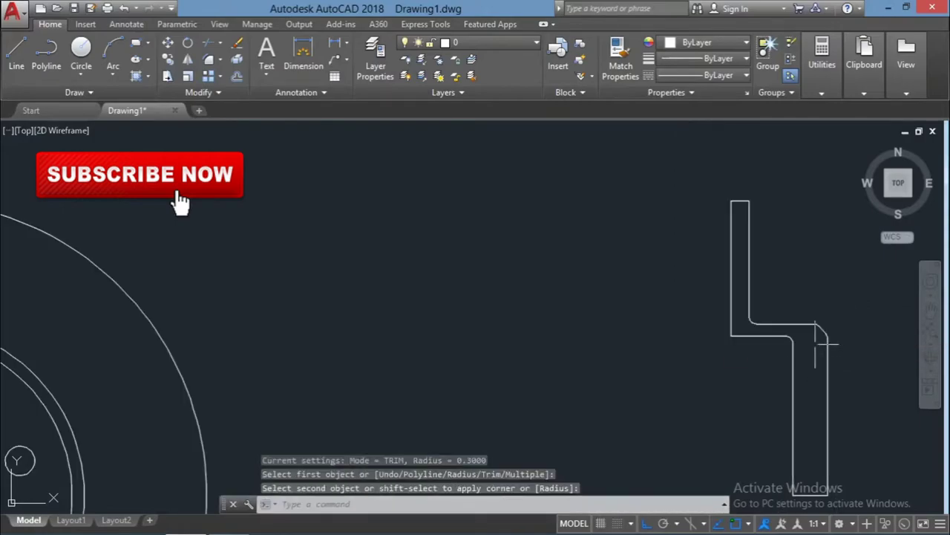
{"action": "scroll", "coordinate": [712, 208], "scroll_direction": "up", "scroll_amount": 2}
{"action": "scroll", "coordinate": [854, 245], "scroll_direction": "up", "scroll_amount": 1}
Step: After trying several radii, fillet the profile's top corner at 0.025
{"action": "scroll", "coordinate": [779, 220], "scroll_direction": "up", "scroll_amount": 2}
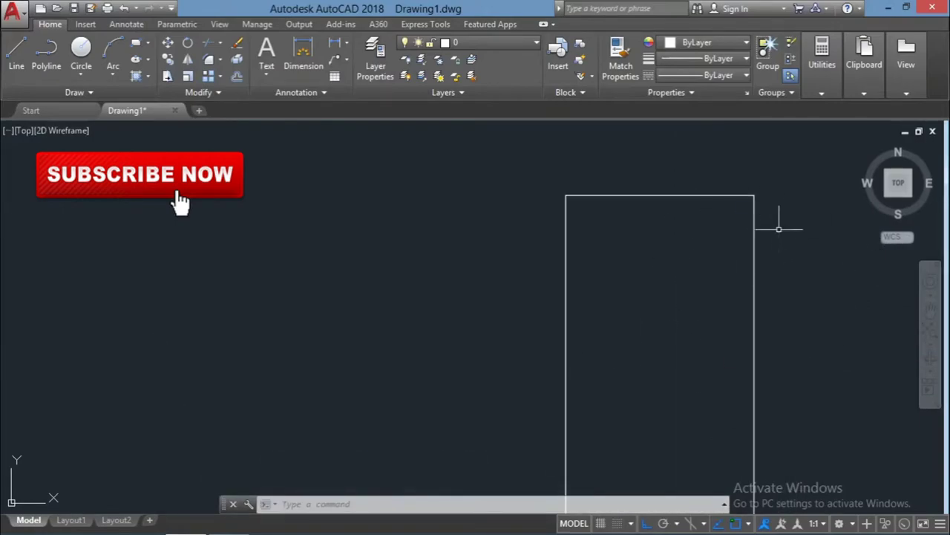
{"action": "key", "text": "Return"}
{"action": "left_click", "coordinate": [754, 216]}
{"action": "left_click", "coordinate": [607, 504]}
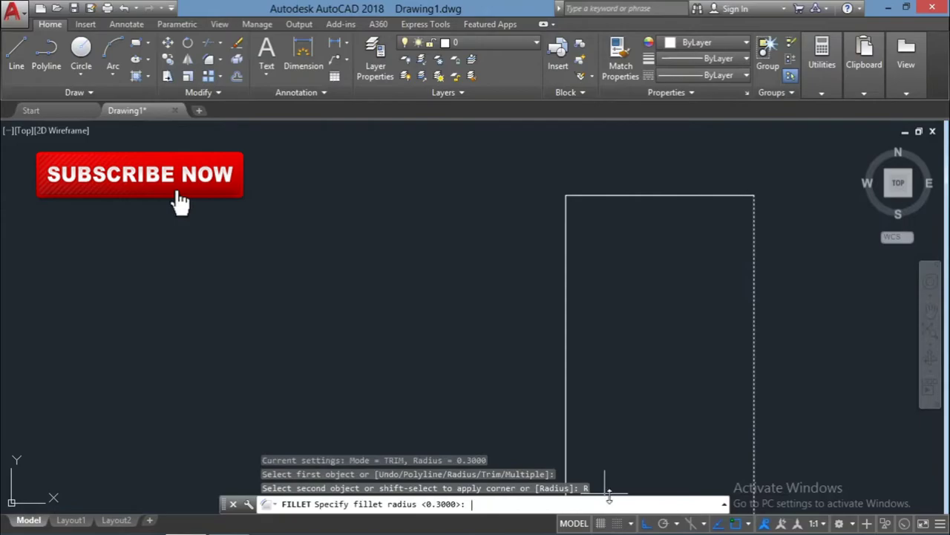
{"action": "type", "text": "0.1"}
{"action": "key", "text": "Return"}
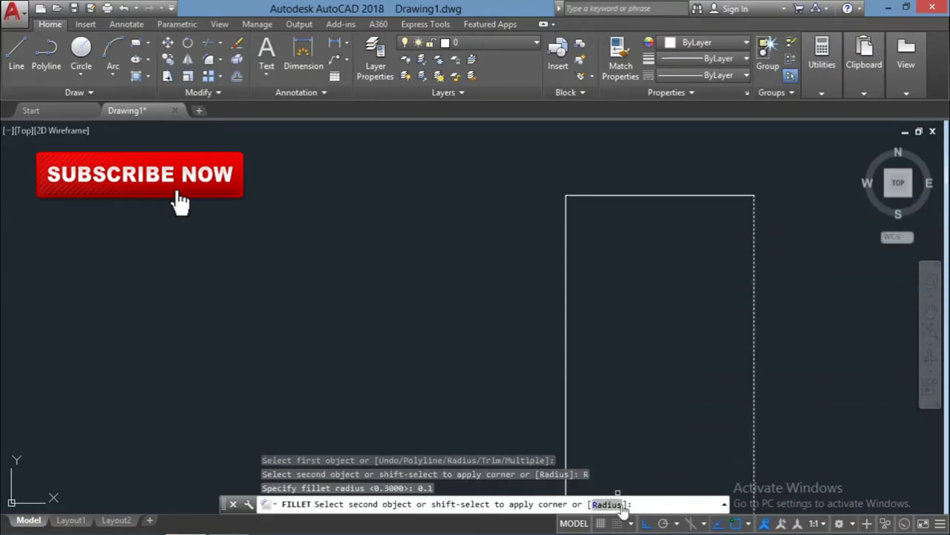
{"action": "left_click", "coordinate": [607, 504]}
{"action": "type", "text": "0"}
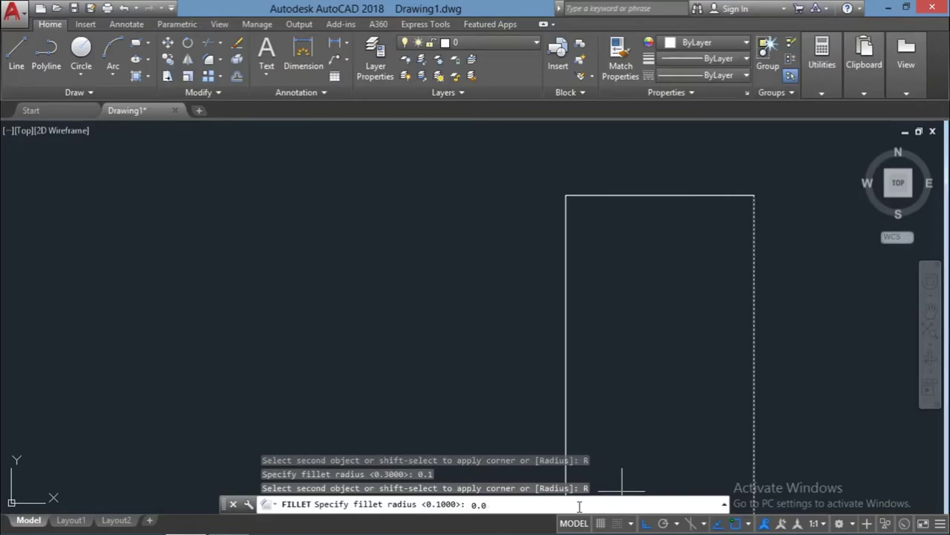
{"action": "type", "text": "75"}
{"action": "key", "text": "Return"}
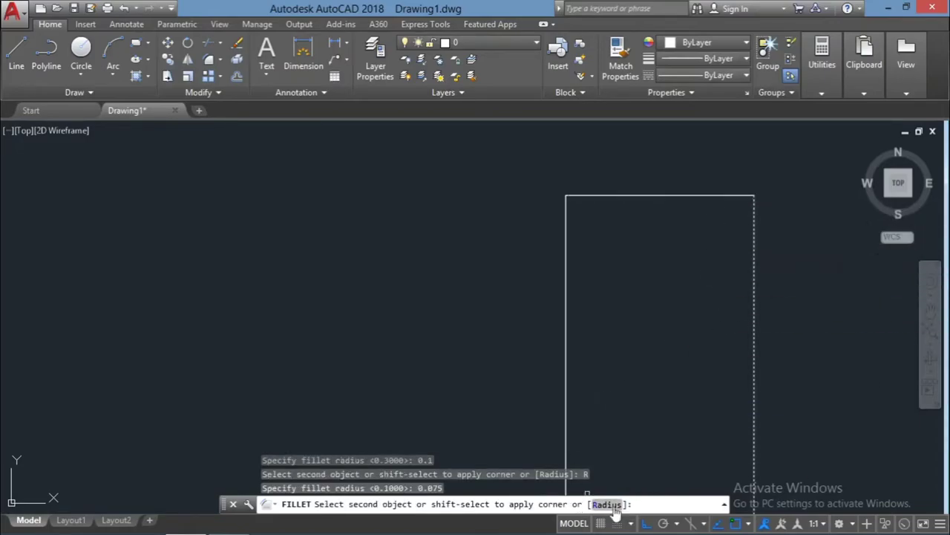
{"action": "left_click", "coordinate": [606, 504]}
{"action": "type", "text": "0.01"}
{"action": "key", "text": "Return"}
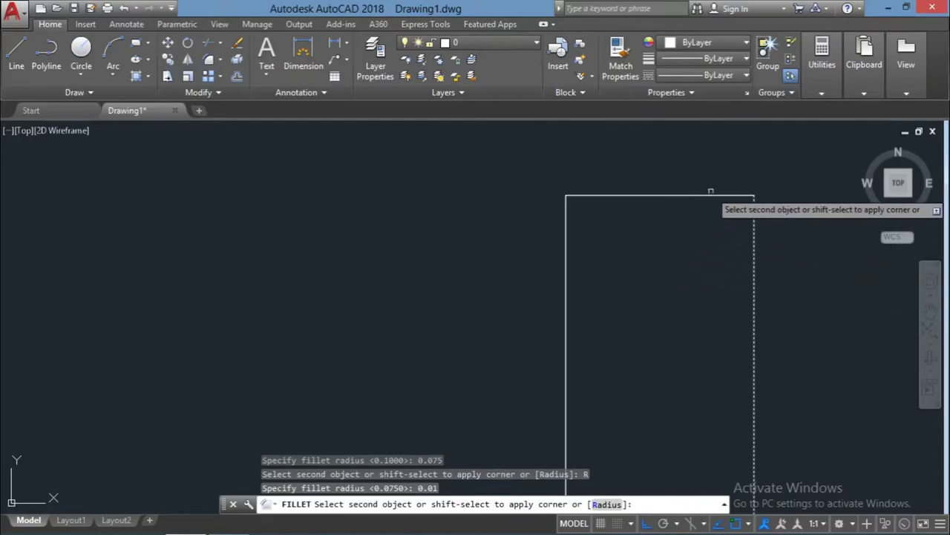
{"action": "left_click", "coordinate": [587, 504]}
{"action": "type", "text": "25"}
{"action": "key", "text": "Return"}
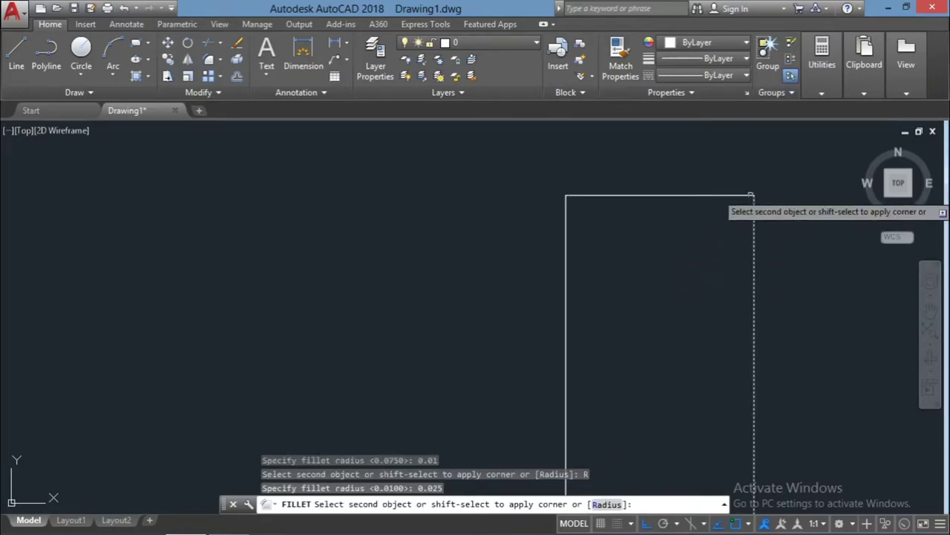
{"action": "left_click", "coordinate": [720, 196]}
{"action": "key", "text": "Return"}
{"action": "left_click", "coordinate": [566, 211]}
{"action": "scroll", "coordinate": [587, 194], "scroll_direction": "down", "scroll_amount": 5}
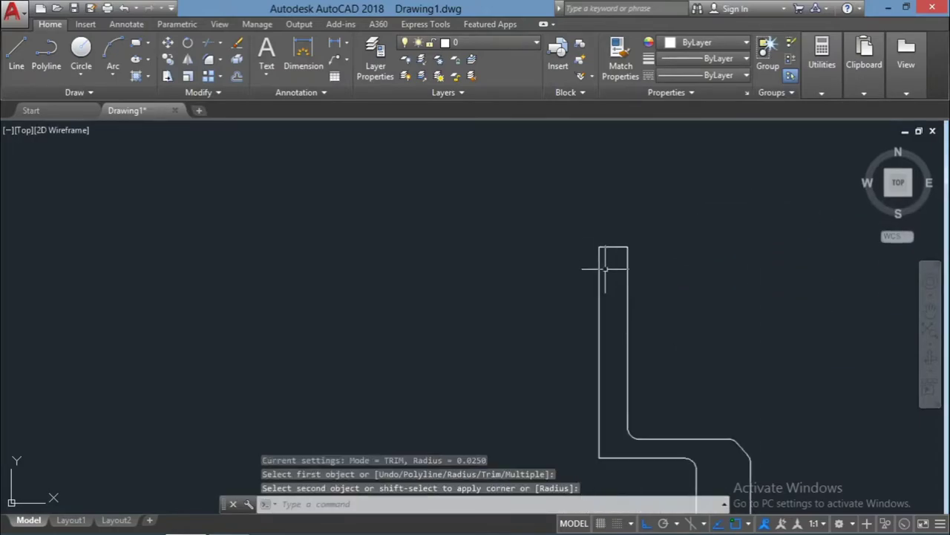
{"action": "scroll", "coordinate": [584, 439], "scroll_direction": "up", "scroll_amount": 5}
{"action": "key", "text": "Escape"}
Step: Fillet the outer lower-left step corner with a 0.08 radius
{"action": "key", "text": "Return"}
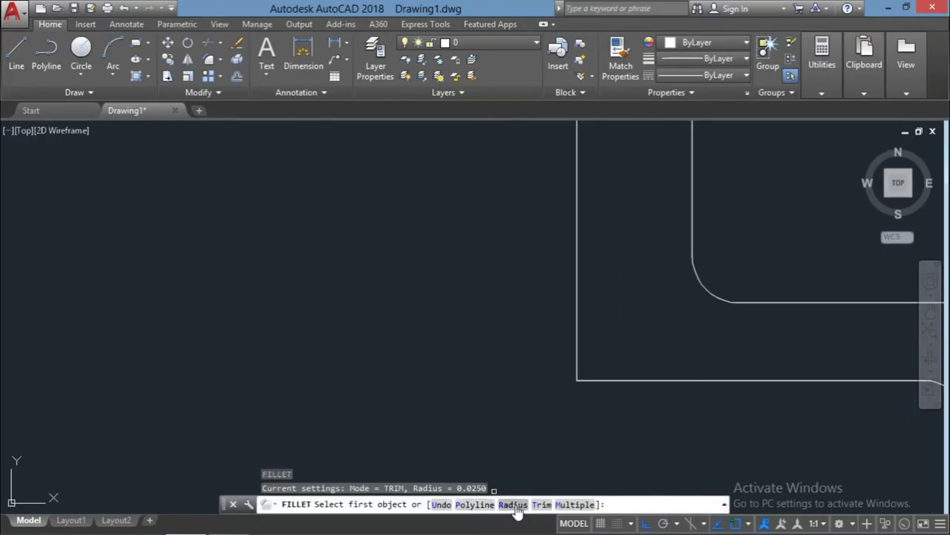
{"action": "left_click", "coordinate": [513, 504]}
{"action": "type", "text": "8"}
{"action": "key", "text": "Return"}
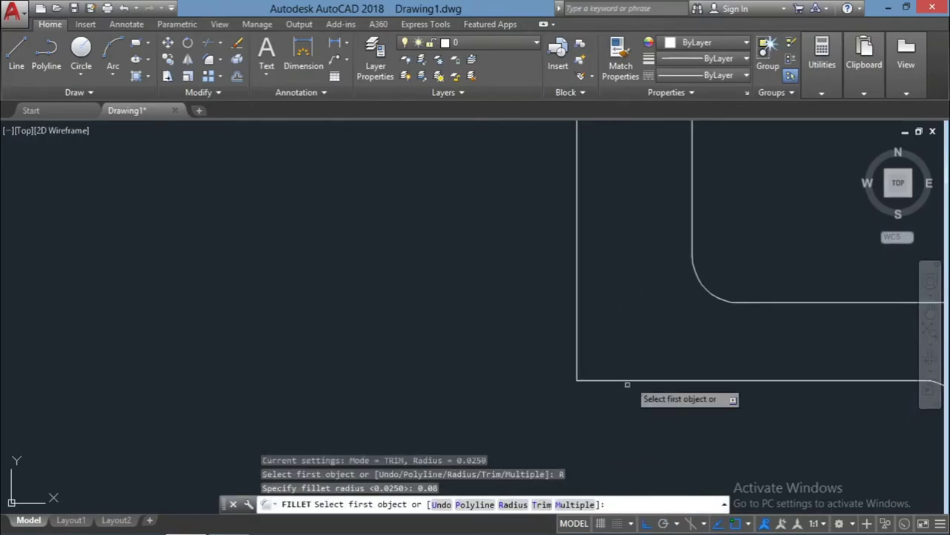
{"action": "left_click", "coordinate": [608, 380]}
{"action": "left_click", "coordinate": [577, 365]}
{"action": "scroll", "coordinate": [568, 401], "scroll_direction": "down", "scroll_amount": 5}
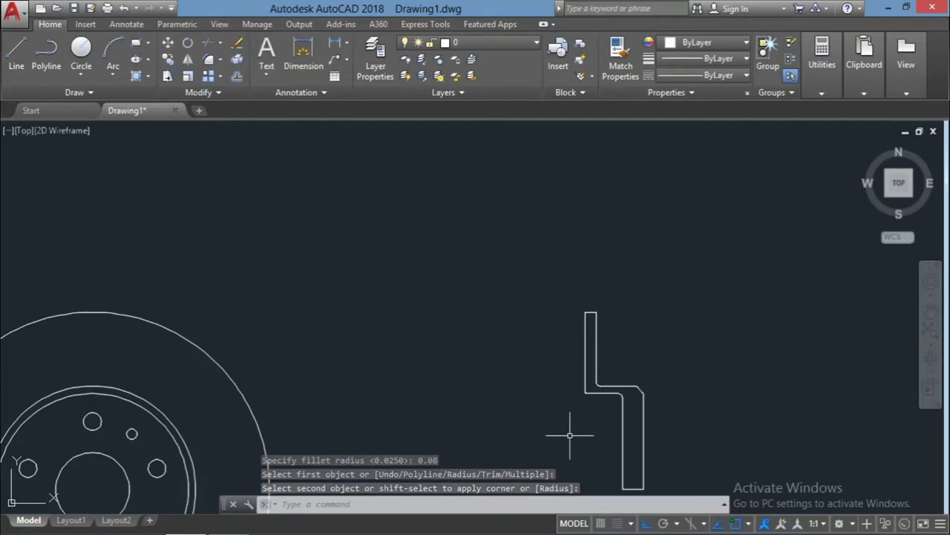
{"action": "scroll", "coordinate": [570, 436], "scroll_direction": "up", "scroll_amount": 2}
{"action": "scroll", "coordinate": [583, 414], "scroll_direction": "down", "scroll_amount": 4}
{"action": "key", "text": "Escape"}
{"action": "key", "text": "Escape"}
Step: Delete the outer disc circles from the front view
{"action": "scroll", "coordinate": [585, 433], "scroll_direction": "up", "scroll_amount": 4}
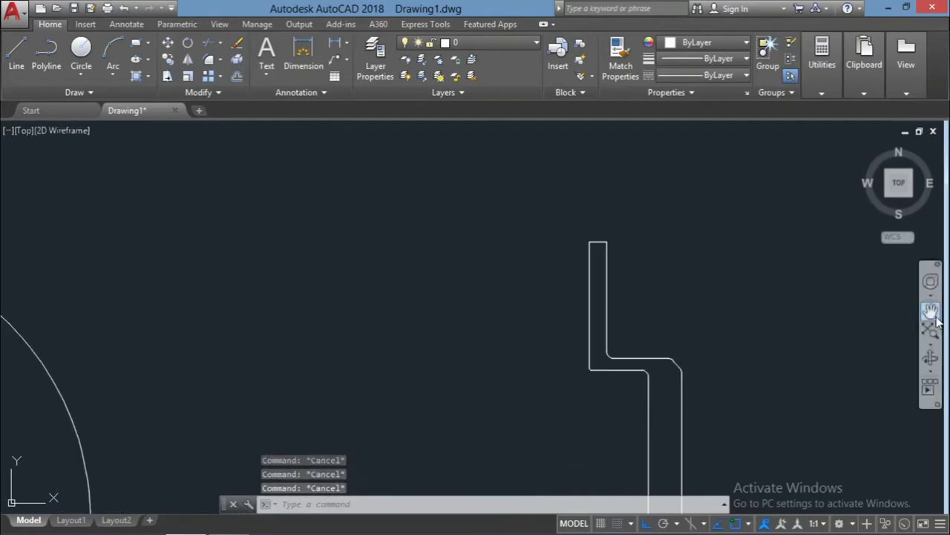
{"action": "left_click", "coordinate": [930, 304]}
{"action": "scroll", "coordinate": [763, 277], "scroll_direction": "down", "scroll_amount": 2}
{"action": "scroll", "coordinate": [776, 245], "scroll_direction": "down", "scroll_amount": 2}
{"action": "scroll", "coordinate": [769, 258], "scroll_direction": "up", "scroll_amount": 2}
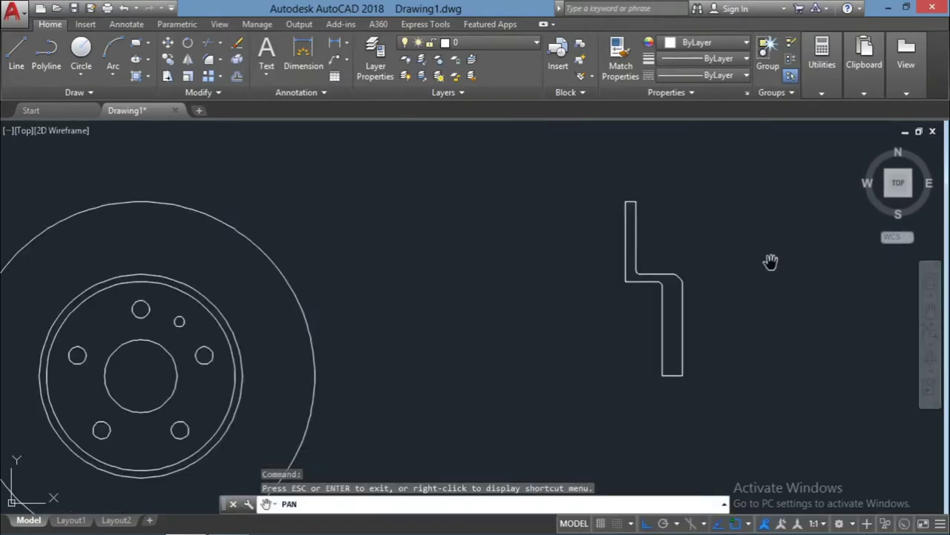
{"action": "key", "text": "Escape"}
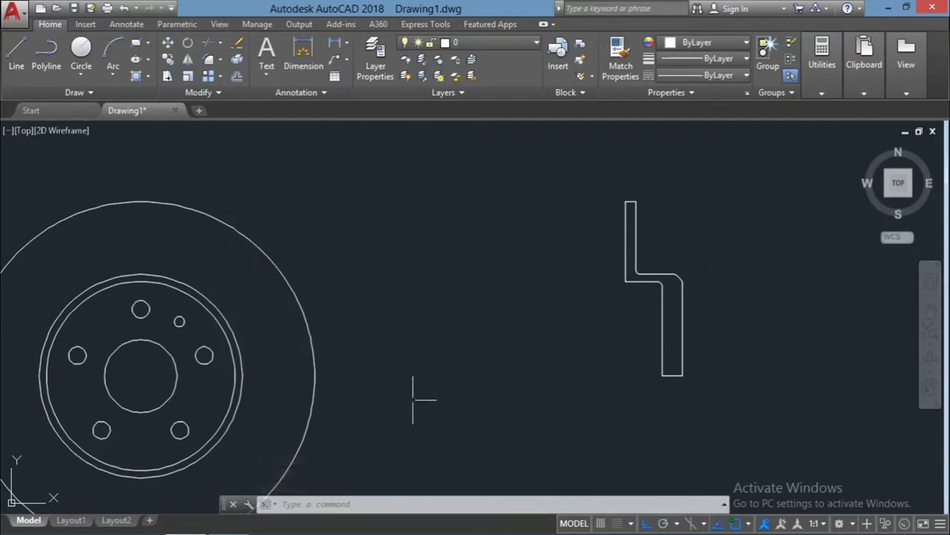
{"action": "left_click", "coordinate": [404, 429]}
{"action": "left_click", "coordinate": [238, 315]}
{"action": "key", "text": "Delete"}
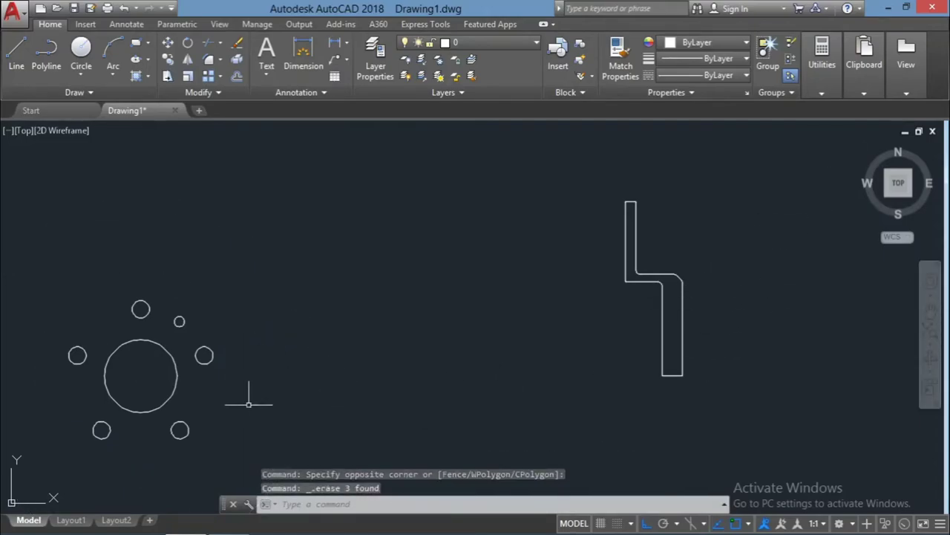
Step: Create boundary regions inside the central bore and the bolt holes with BO
{"action": "type", "text": "BO"}
{"action": "key", "text": "Return"}
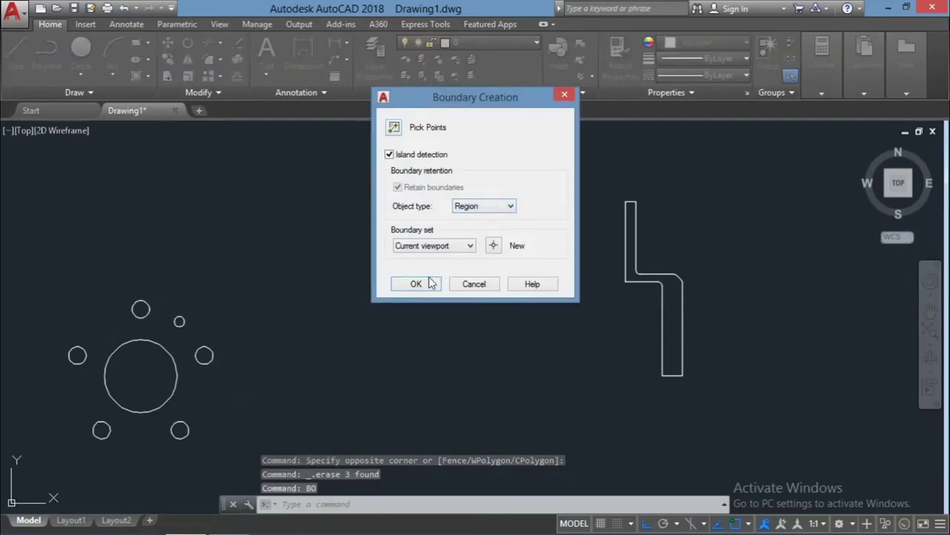
{"action": "left_click", "coordinate": [431, 284]}
{"action": "key", "text": "Return"}
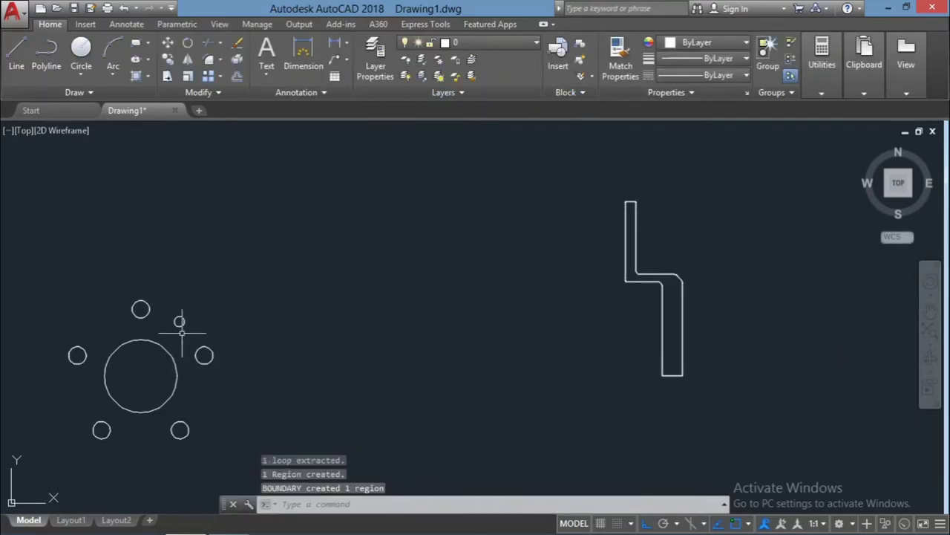
{"action": "key", "text": "Return"}
{"action": "left_click", "coordinate": [392, 124]}
{"action": "left_click", "coordinate": [78, 355]}
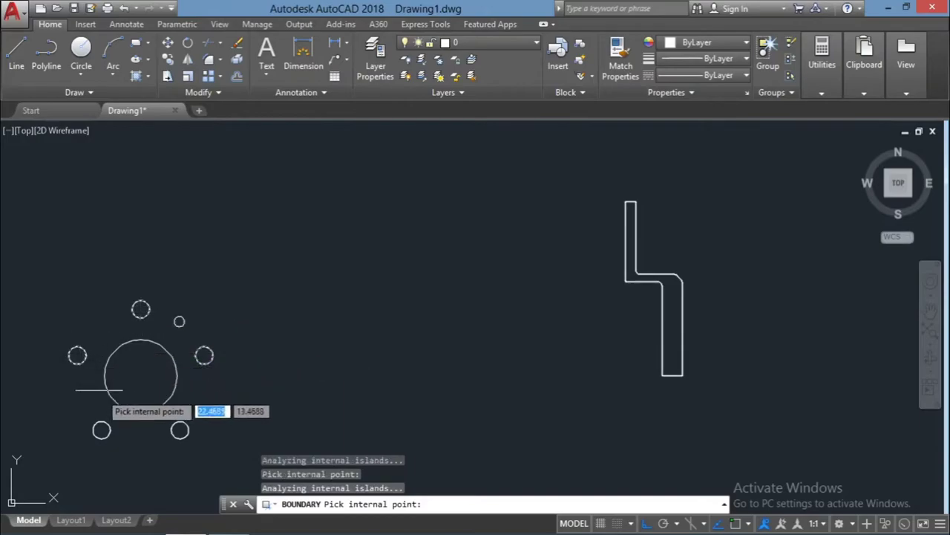
{"action": "left_click", "coordinate": [111, 387]}
{"action": "left_click", "coordinate": [102, 430]}
{"action": "left_click", "coordinate": [180, 430]}
{"action": "left_click", "coordinate": [141, 308]}
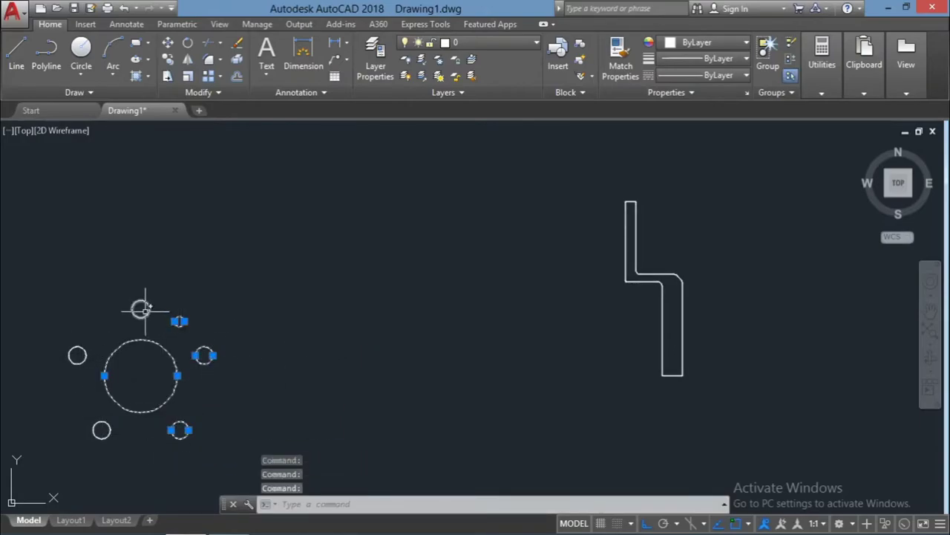
Step: Move the circle pattern nearer the drawing centre and delete the stray line left behind
{"action": "key", "text": "m"}
{"action": "key", "text": "space"}
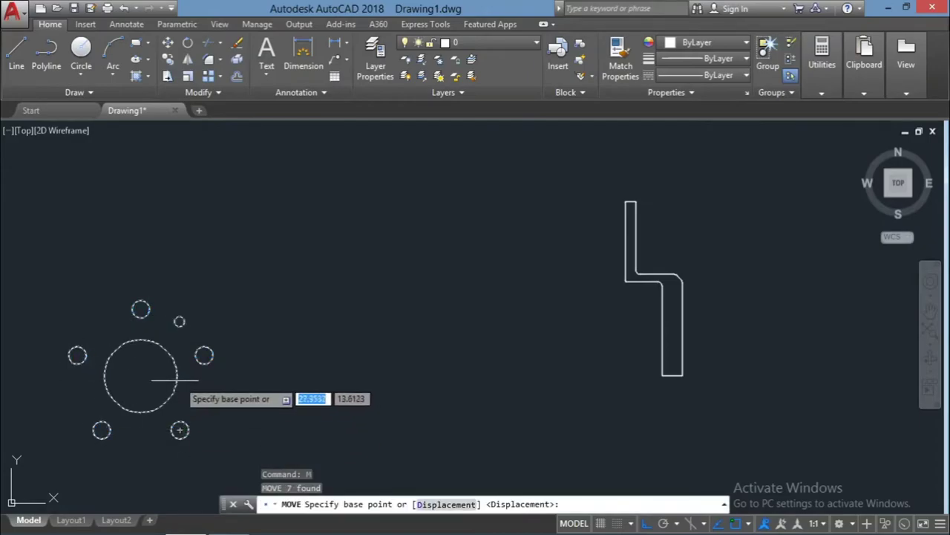
{"action": "left_click", "coordinate": [142, 375]}
{"action": "left_click", "coordinate": [337, 375]}
{"action": "key", "text": "Escape"}
{"action": "key", "text": "Escape"}
{"action": "left_click", "coordinate": [79, 271]}
{"action": "key", "text": "Delete"}
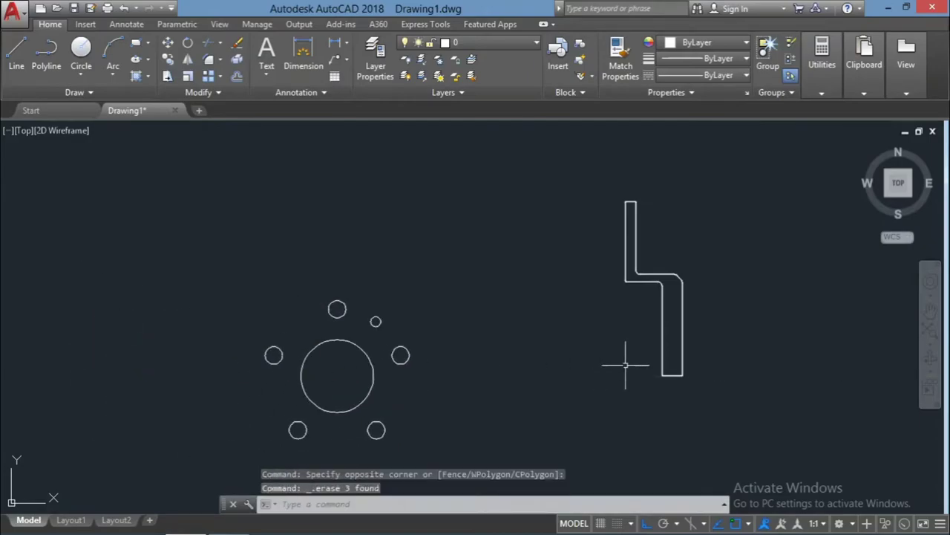
Step: Move the L-shaped profile beside the circle pattern
{"action": "left_click", "coordinate": [661, 349]}
{"action": "type", "text": "m"}
{"action": "key", "text": "Return"}
{"action": "left_click", "coordinate": [671, 375]}
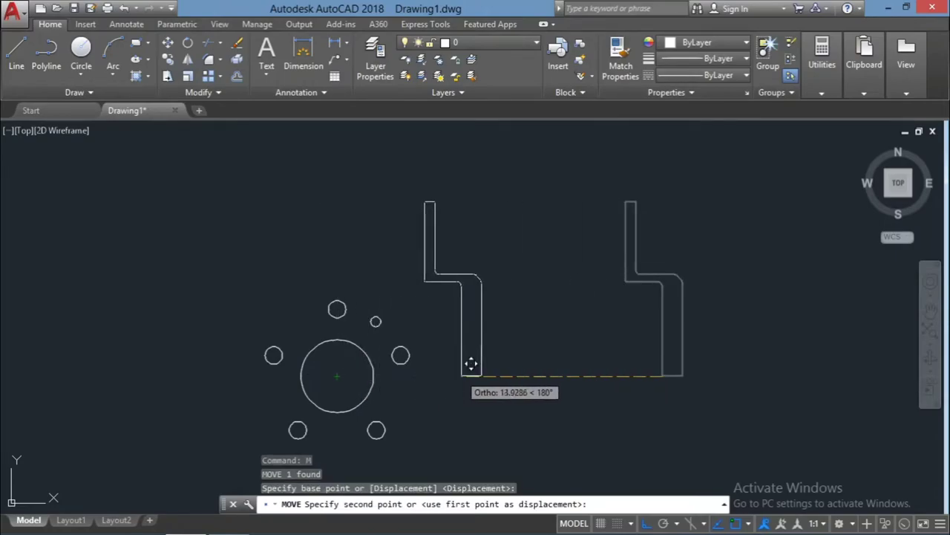
{"action": "left_click", "coordinate": [506, 375]}
Step: Erase the leftover duplicate outline and switch to the isometric Home view
{"action": "left_click", "coordinate": [812, 421]}
{"action": "left_click", "coordinate": [576, 145]}
{"action": "key", "text": "Delete"}
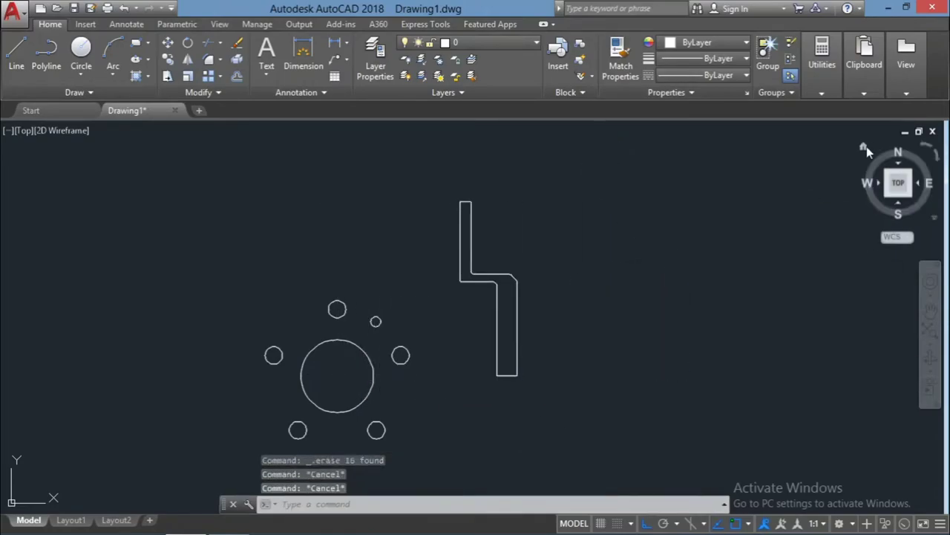
{"action": "left_click", "coordinate": [864, 147]}
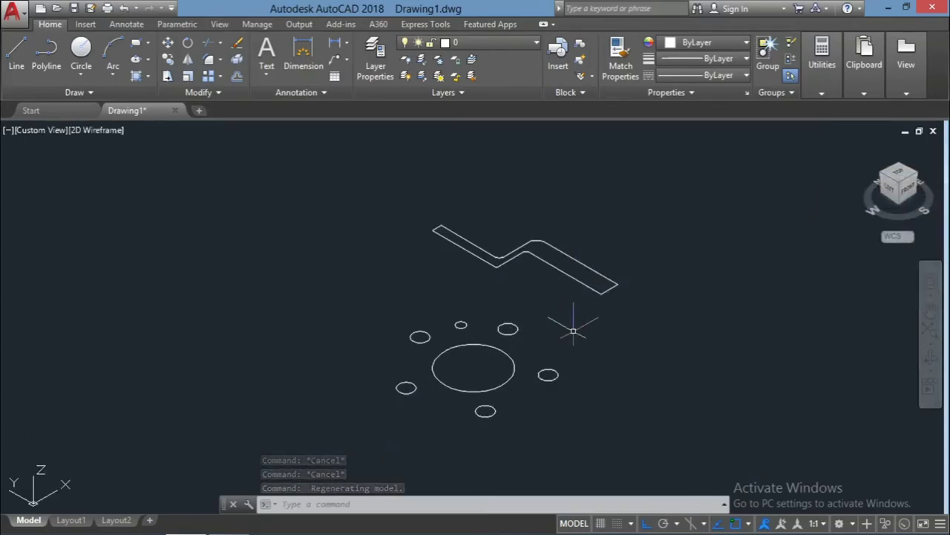
Step: Revolve the L-shaped profile a full 360° about its end axis into the disc solid
{"action": "type", "text": "rev"}
{"action": "key", "text": "Return"}
{"action": "left_click", "coordinate": [580, 275]}
{"action": "key", "text": "Return"}
{"action": "left_click", "coordinate": [618, 285]}
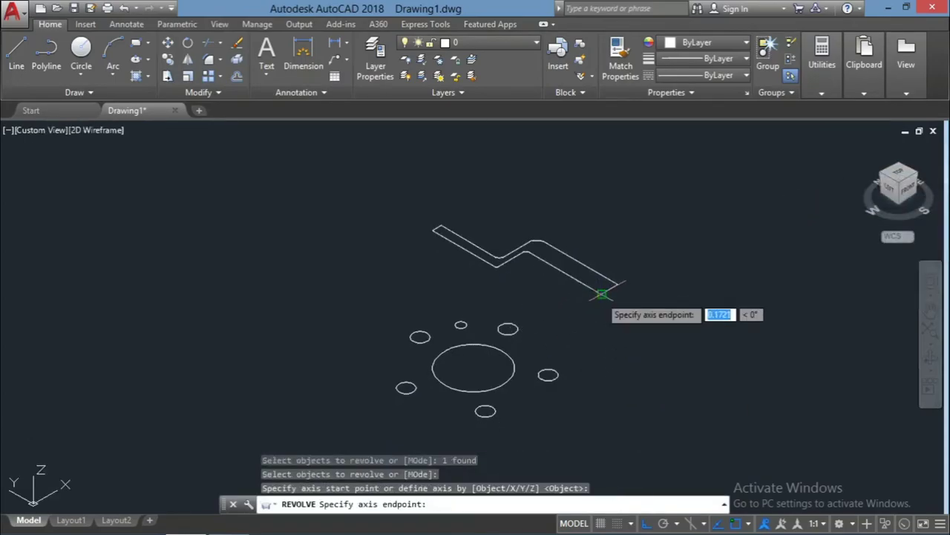
{"action": "left_click", "coordinate": [602, 294]}
{"action": "key", "text": "Return"}
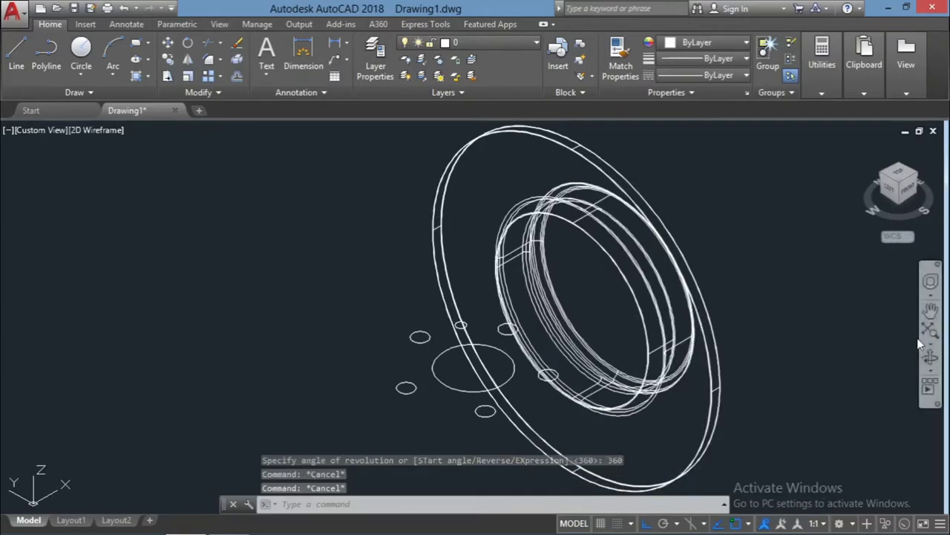
{"action": "mouse_move", "coordinate": [742, 319]}
{"action": "middle_mouse_down", "text": "shift"}
{"action": "mouse_move", "coordinate": [806, 336]}
{"action": "mouse_move", "coordinate": [789, 350]}
{"action": "mouse_move", "coordinate": [799, 354]}
{"action": "middle_mouse_up", "text": "shift"}
{"action": "key", "text": "Escape"}
{"action": "key", "text": "Escape"}
Step: Extrude the seven hole and bore circles upward into cylinders
{"action": "type", "text": "x"}
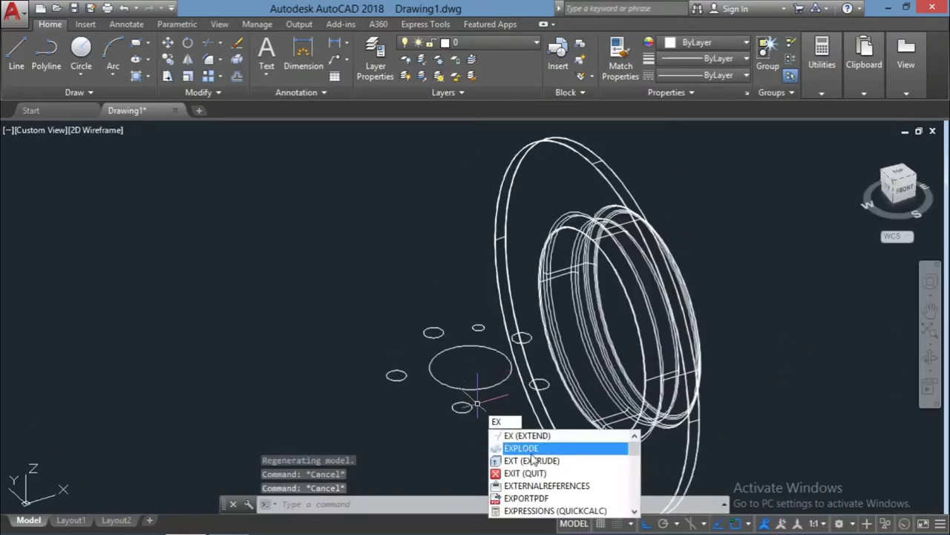
{"action": "type", "text": "t"}
{"action": "key", "text": "Return"}
{"action": "left_click", "coordinate": [431, 373]}
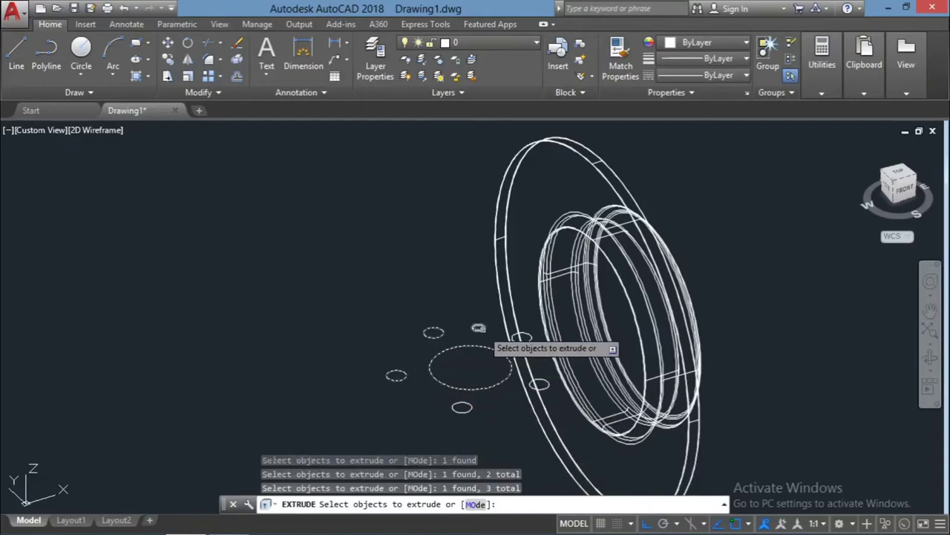
{"action": "left_click", "coordinate": [541, 385]}
{"action": "key", "text": "ctrl+z"}
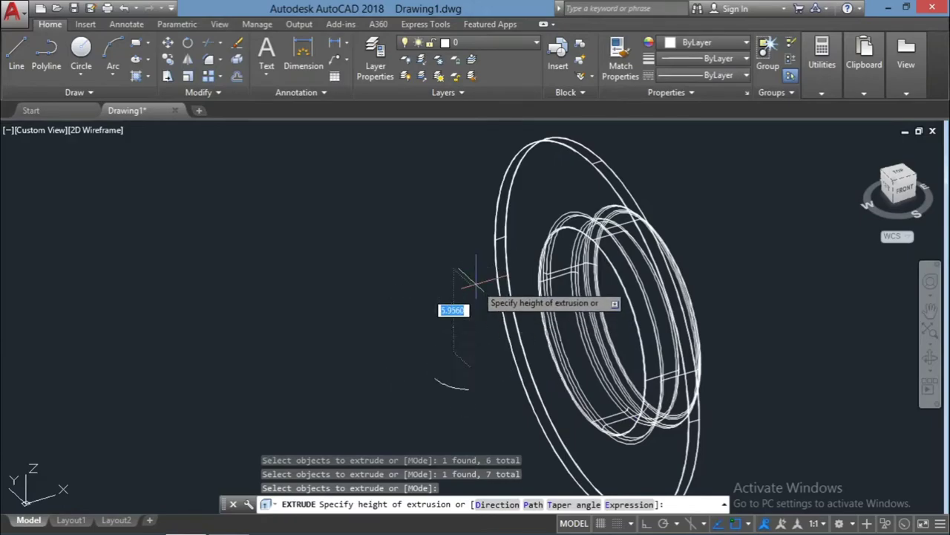
{"action": "left_click", "coordinate": [536, 285]}
{"action": "key", "text": "Escape"}
{"action": "key", "text": "Escape"}
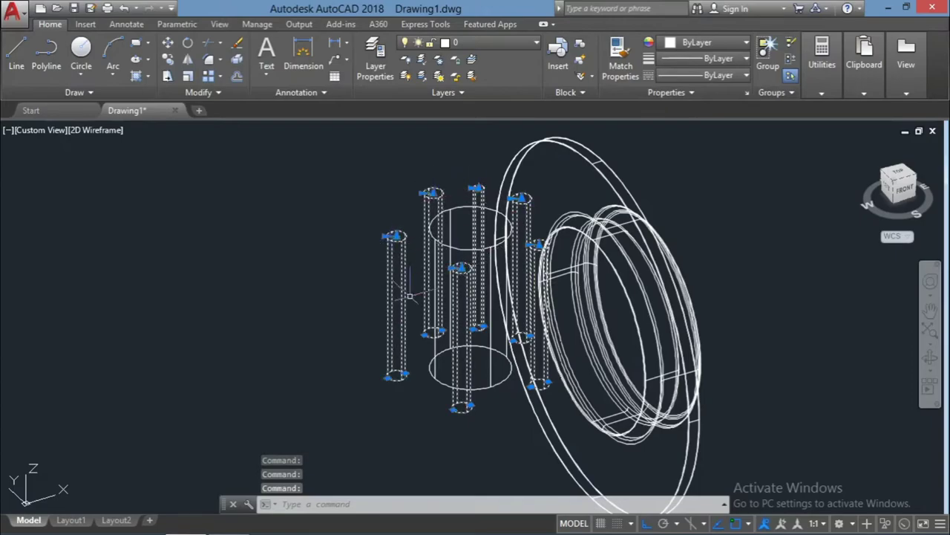
Step: Start a 3D rotation on the cylinders, picking several of them and a base point
{"action": "type", "text": "3DROTATE"}
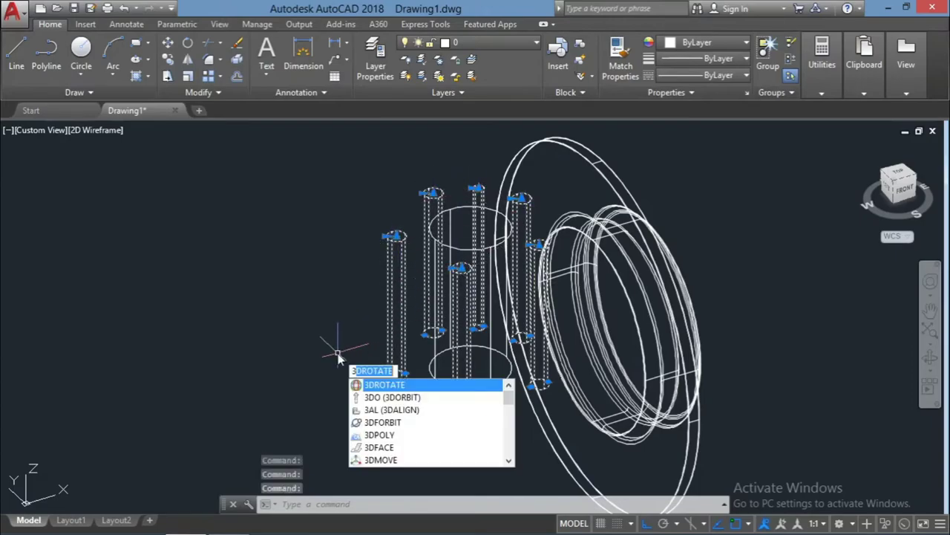
{"action": "key", "text": "Return"}
{"action": "key", "text": "Escape"}
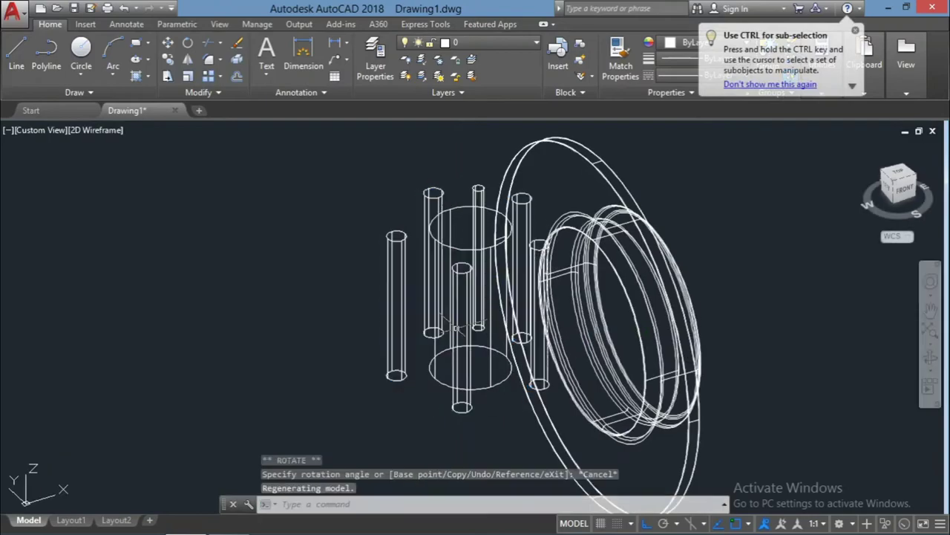
{"action": "key", "text": "Return"}
{"action": "left_click", "coordinate": [447, 321]}
{"action": "left_click", "coordinate": [464, 297]}
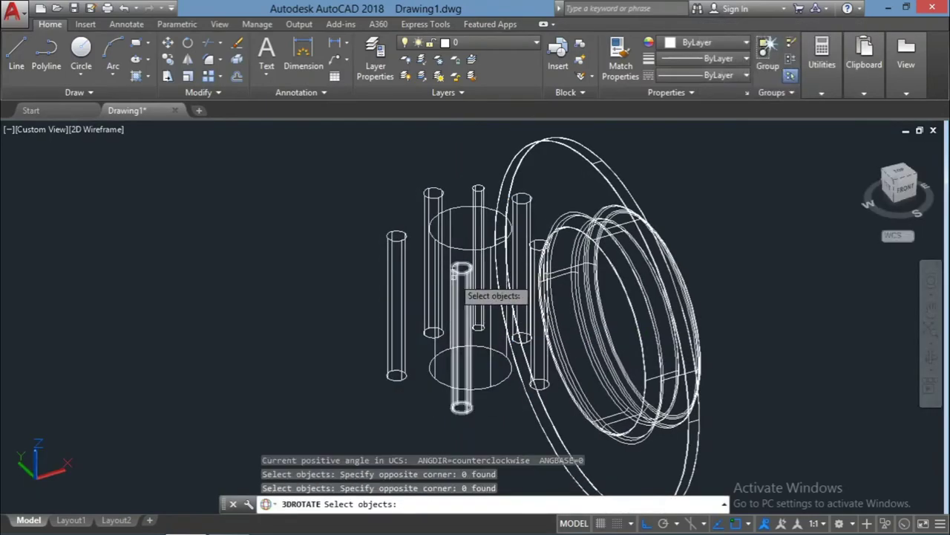
{"action": "left_click", "coordinate": [397, 238]}
{"action": "left_click", "coordinate": [431, 235]}
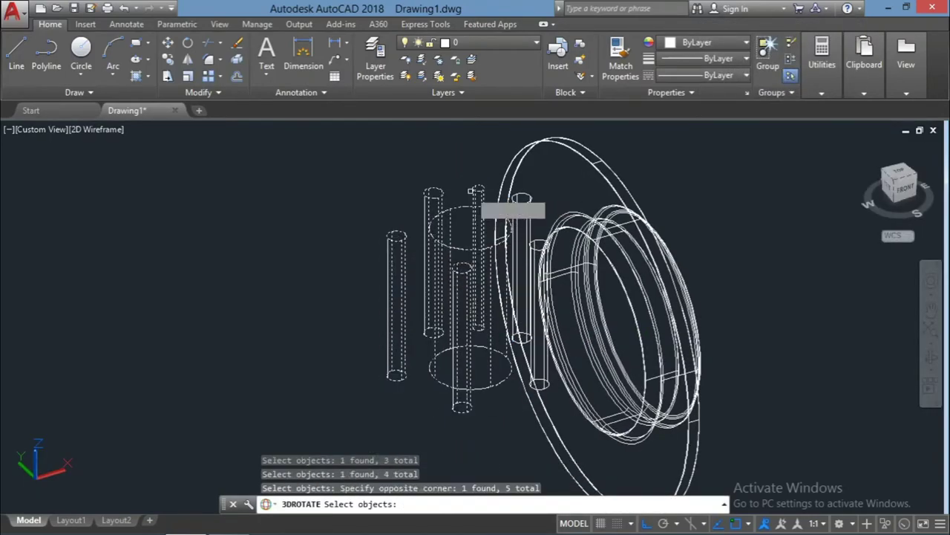
{"action": "left_click", "coordinate": [531, 201]}
{"action": "left_click", "coordinate": [487, 301]}
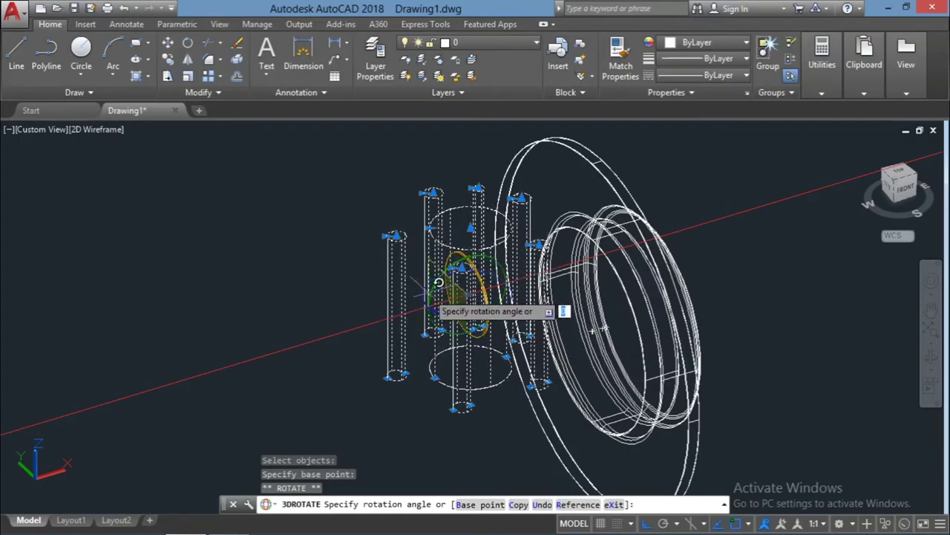
{"action": "key", "text": "Escape"}
Step: Window-select all seven cylinders and rotate them 90° onto the disc axis
{"action": "left_click", "coordinate": [514, 445]}
{"action": "left_click", "coordinate": [330, 174]}
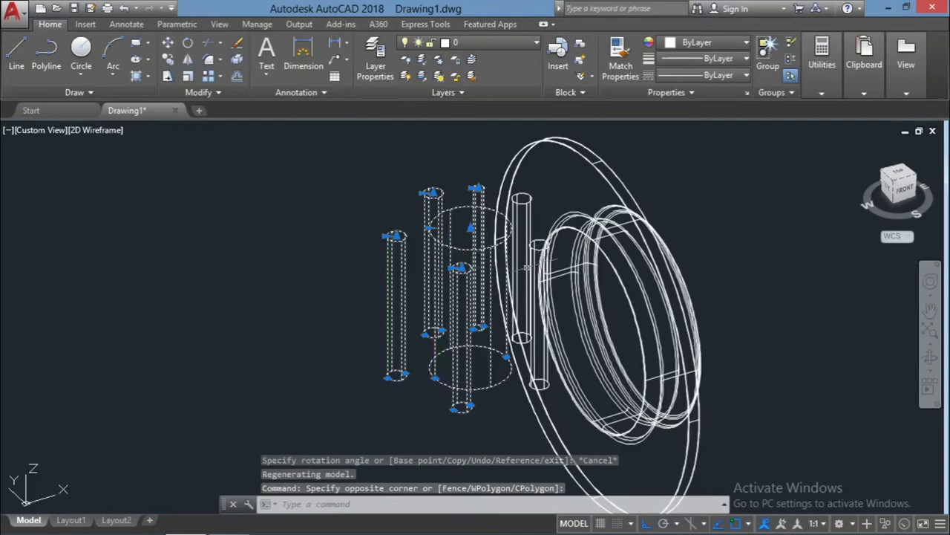
{"action": "key", "text": "Return"}
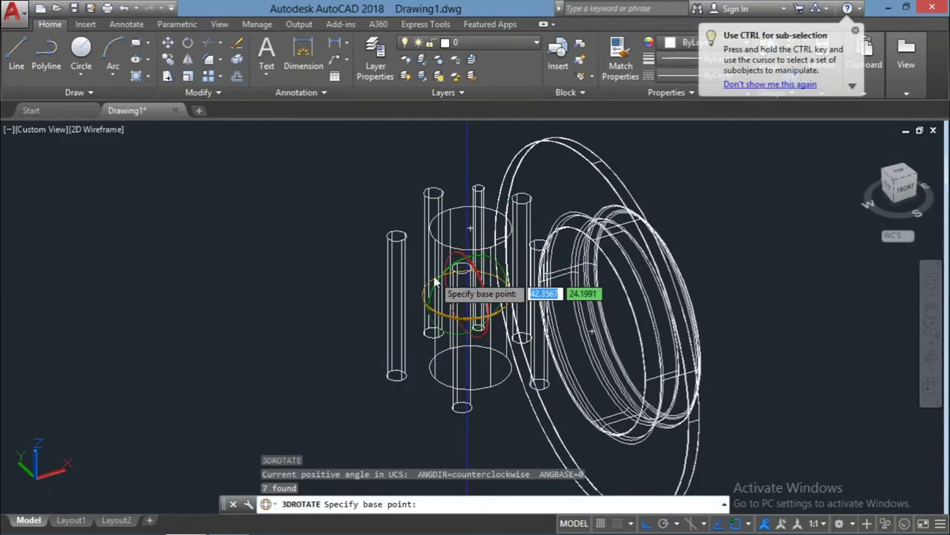
{"action": "left_click", "coordinate": [462, 289]}
{"action": "key", "text": "Escape"}
{"action": "key", "text": "Escape"}
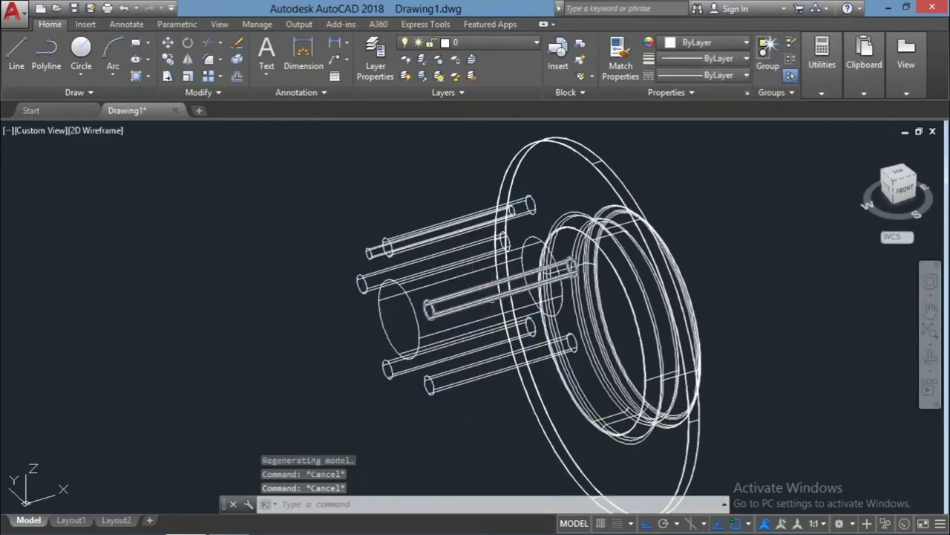
{"action": "key", "text": "Escape"}
Step: Move the seven cylinders so they pass horizontally through the disc hub
{"action": "left_click", "coordinate": [474, 446]}
{"action": "left_click", "coordinate": [322, 218]}
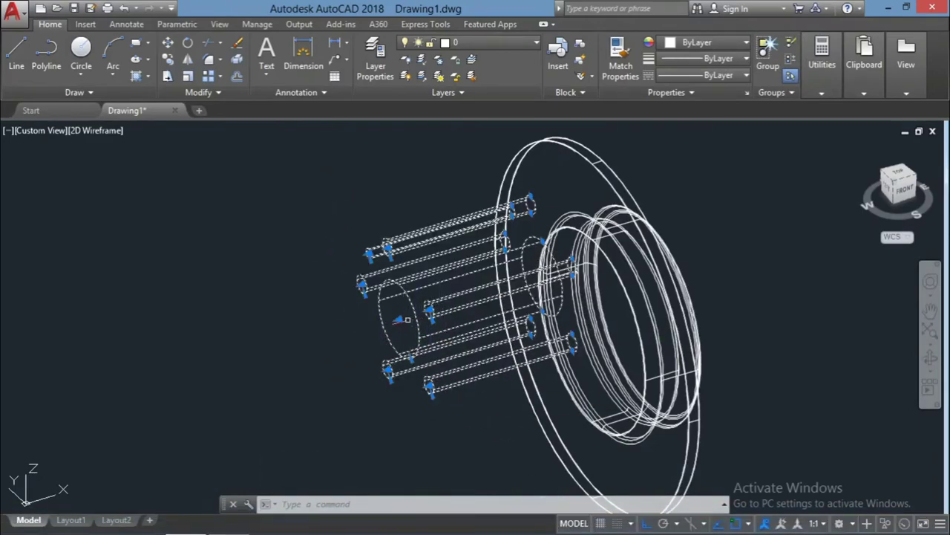
{"action": "key", "text": "Escape"}
{"action": "key", "text": "Escape"}
{"action": "left_click", "coordinate": [451, 444]}
{"action": "left_click", "coordinate": [328, 217]}
{"action": "type", "text": "m"}
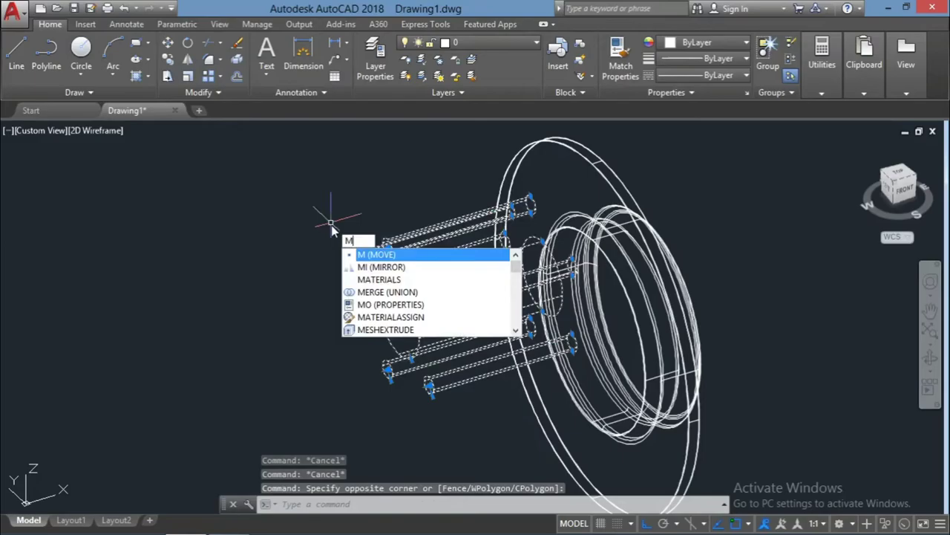
{"action": "key", "text": "Return"}
{"action": "left_click", "coordinate": [399, 318]}
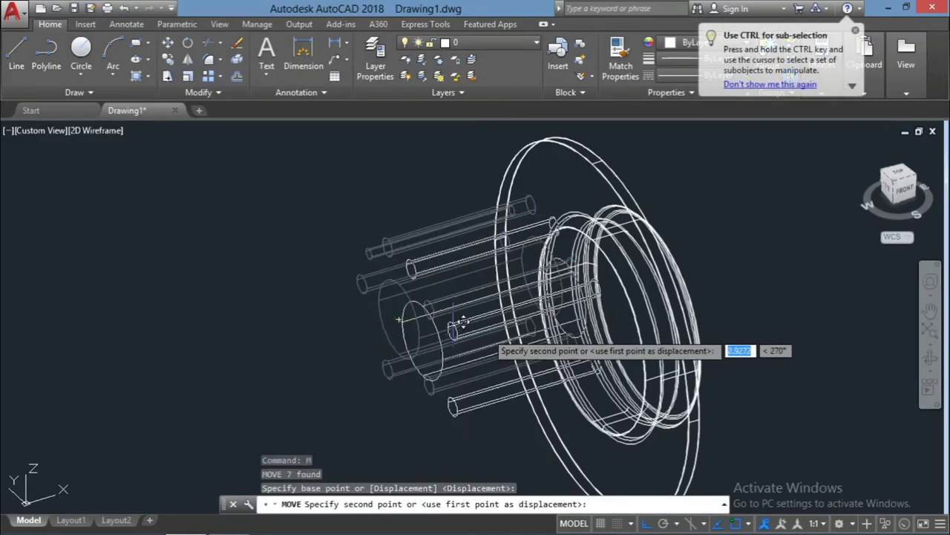
{"action": "left_click", "coordinate": [578, 335]}
{"action": "middle_click_drag", "start_coordinate": [578, 335], "coordinate": [853, 344], "text": "shift"}
{"action": "left_click", "coordinate": [92, 129]}
Step: Apply the Shaded visual style and orbit to a side view of the disc
{"action": "left_click", "coordinate": [150, 226]}
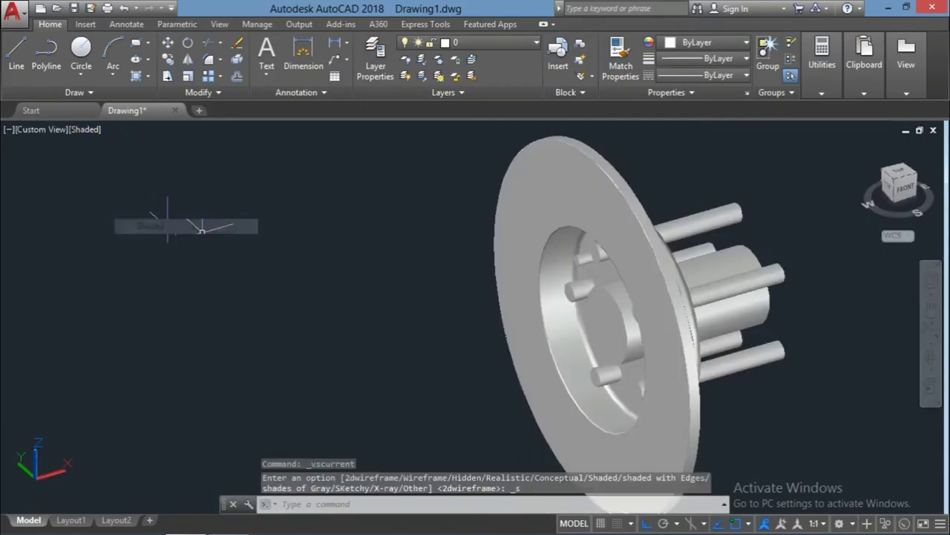
{"action": "mouse_move", "coordinate": [749, 341]}
{"action": "middle_mouse_down", "text": "shift"}
{"action": "mouse_move", "coordinate": [859, 357]}
{"action": "mouse_move", "coordinate": [807, 318]}
{"action": "mouse_move", "coordinate": [535, 329]}
{"action": "mouse_move", "coordinate": [599, 356]}
{"action": "mouse_move", "coordinate": [452, 326]}
{"action": "mouse_move", "coordinate": [692, 348]}
{"action": "mouse_move", "coordinate": [668, 331]}
{"action": "middle_mouse_up", "text": "shift"}
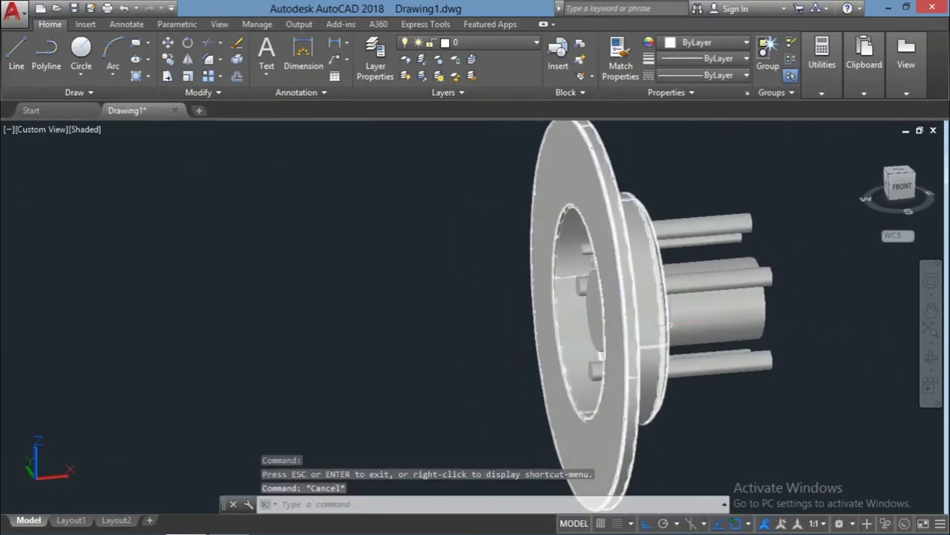
{"action": "middle_click_drag", "start_coordinate": [909, 358], "coordinate": [705, 470], "text": "shift"}
Step: SUBtract the window-selected cylinders from the disc, then orbit to inspect the new holes
{"action": "type", "text": "sub"}
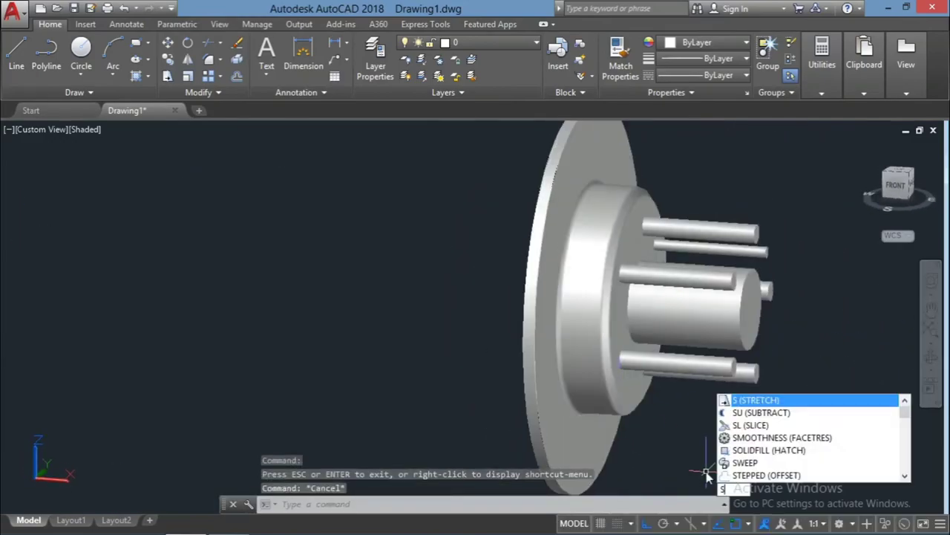
{"action": "key", "text": "Return"}
{"action": "left_click", "coordinate": [605, 349]}
{"action": "key", "text": "Return"}
{"action": "left_click", "coordinate": [787, 386]}
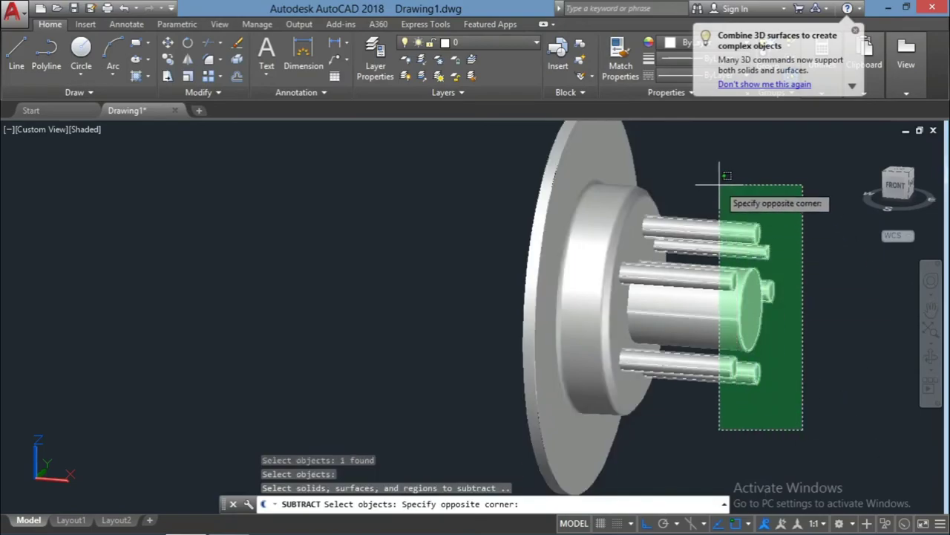
{"action": "left_click", "coordinate": [705, 167]}
{"action": "key", "text": "Return"}
{"action": "mouse_move", "coordinate": [796, 334]}
{"action": "middle_mouse_down", "text": "shift"}
{"action": "mouse_move", "coordinate": [643, 302]}
{"action": "mouse_move", "coordinate": [792, 363]}
{"action": "mouse_move", "coordinate": [646, 316]}
{"action": "mouse_move", "coordinate": [651, 361]}
{"action": "mouse_move", "coordinate": [634, 403]}
{"action": "mouse_move", "coordinate": [554, 349]}
{"action": "mouse_move", "coordinate": [672, 376]}
{"action": "mouse_move", "coordinate": [619, 379]}
{"action": "mouse_move", "coordinate": [647, 353]}
{"action": "mouse_move", "coordinate": [641, 378]}
{"action": "mouse_move", "coordinate": [709, 344]}
{"action": "mouse_move", "coordinate": [673, 394]}
{"action": "mouse_move", "coordinate": [495, 314]}
{"action": "mouse_move", "coordinate": [534, 209]}
{"action": "middle_mouse_up", "text": "shift"}
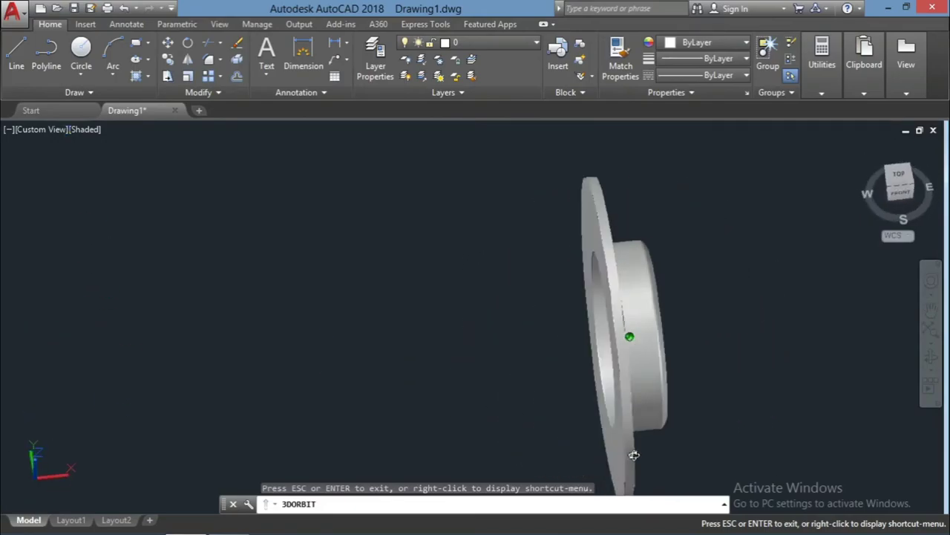
Step: Orbit the shaded disc to a front-facing oblique view showing the bore and holes, then zoom
{"action": "mouse_move", "coordinate": [633, 455]}
{"action": "middle_mouse_down", "text": "shift"}
{"action": "mouse_move", "coordinate": [463, 304]}
{"action": "mouse_move", "coordinate": [503, 416]}
{"action": "mouse_move", "coordinate": [639, 386]}
{"action": "mouse_move", "coordinate": [768, 449]}
{"action": "mouse_move", "coordinate": [755, 335]}
{"action": "mouse_move", "coordinate": [802, 396]}
{"action": "mouse_move", "coordinate": [694, 363]}
{"action": "mouse_move", "coordinate": [837, 302]}
{"action": "mouse_move", "coordinate": [742, 334]}
{"action": "mouse_move", "coordinate": [503, 306]}
{"action": "mouse_move", "coordinate": [705, 319]}
{"action": "mouse_move", "coordinate": [594, 403]}
{"action": "mouse_move", "coordinate": [716, 293]}
{"action": "mouse_move", "coordinate": [518, 359]}
{"action": "middle_mouse_up", "text": "shift"}
{"action": "mouse_move", "coordinate": [625, 355]}
{"action": "middle_mouse_down", "text": "shift"}
{"action": "mouse_move", "coordinate": [668, 349]}
{"action": "mouse_move", "coordinate": [747, 374]}
{"action": "mouse_move", "coordinate": [473, 255]}
{"action": "mouse_move", "coordinate": [520, 359]}
{"action": "mouse_move", "coordinate": [439, 309]}
{"action": "mouse_move", "coordinate": [483, 301]}
{"action": "mouse_move", "coordinate": [455, 336]}
{"action": "middle_mouse_up", "text": "shift"}
{"action": "mouse_move", "coordinate": [455, 337]}
{"action": "left_mouse_down"}
{"action": "mouse_move", "coordinate": [513, 344]}
{"action": "mouse_move", "coordinate": [483, 339]}
{"action": "mouse_move", "coordinate": [495, 343]}
{"action": "left_mouse_up"}
{"action": "key", "text": "Escape"}
{"action": "scroll", "coordinate": [770, 316], "scroll_direction": "down", "scroll_amount": 3}
{"action": "scroll", "coordinate": [770, 315], "scroll_direction": "up", "scroll_amount": 2}
{"action": "key", "text": "Escape"}
{"action": "key", "text": "Escape"}
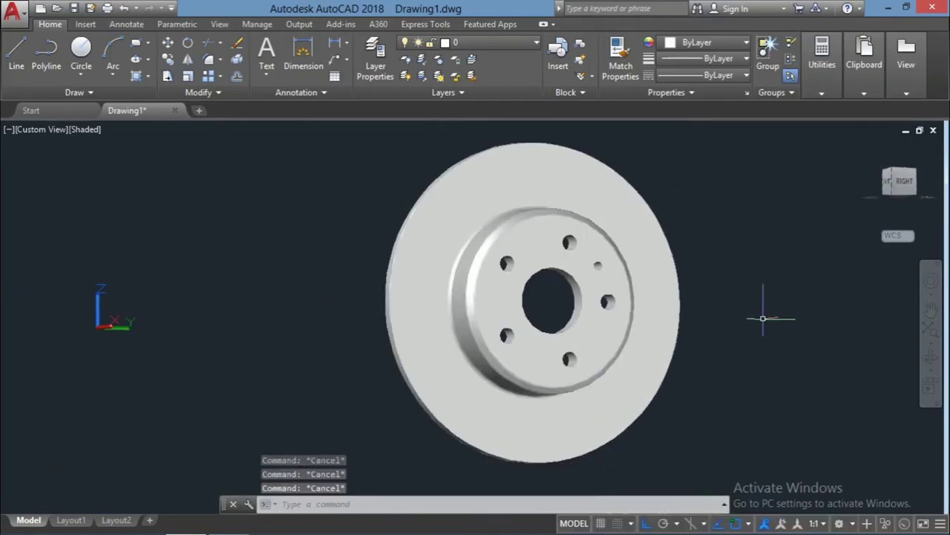